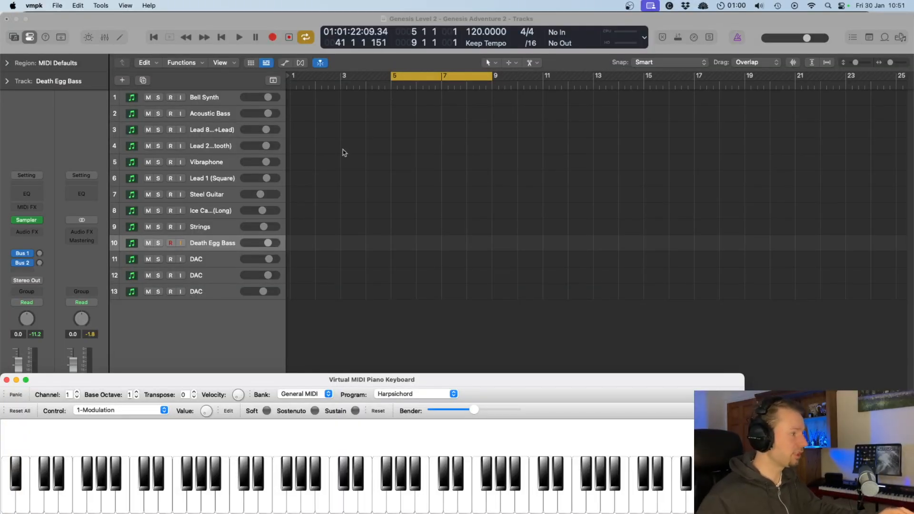
- Audition the Steel Guitar, Lead 1 (Square) and Death Egg Bass instruments by selecting each track in turn
{"action": "left_click", "coordinate": [221, 192]}
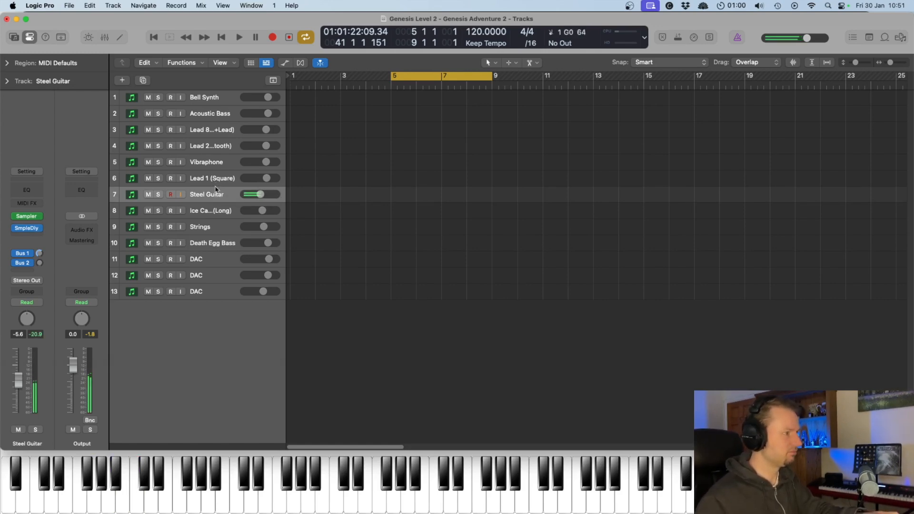
{"action": "left_click", "coordinate": [211, 183]}
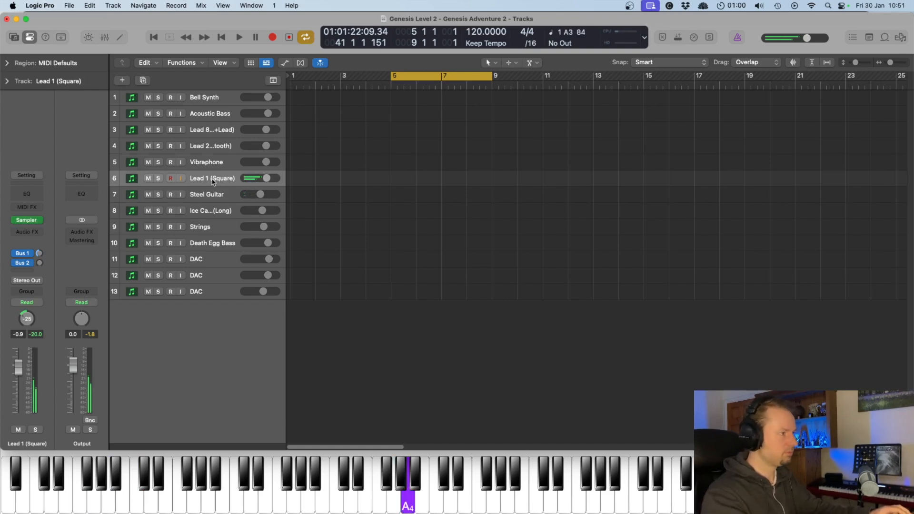
{"action": "left_click", "coordinate": [208, 247]}
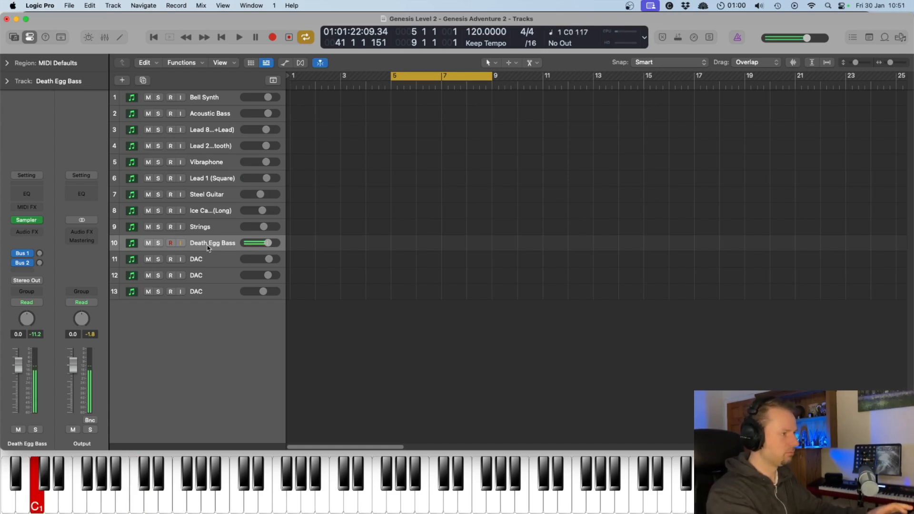
- Set the cycle range to bars 5–7 and play the Death Egg Bass and DAC regions
{"action": "left_click_drag", "start_coordinate": [491, 77], "coordinate": [452, 85]}
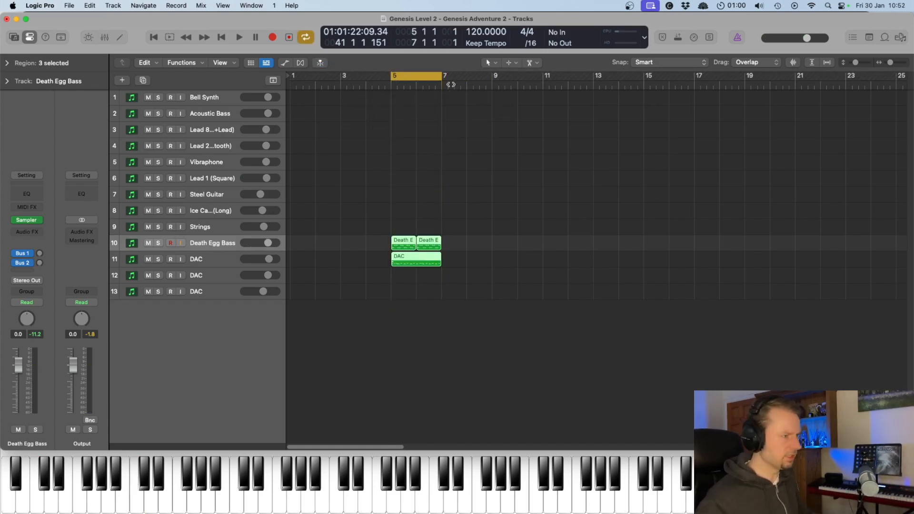
{"action": "key", "text": "space"}
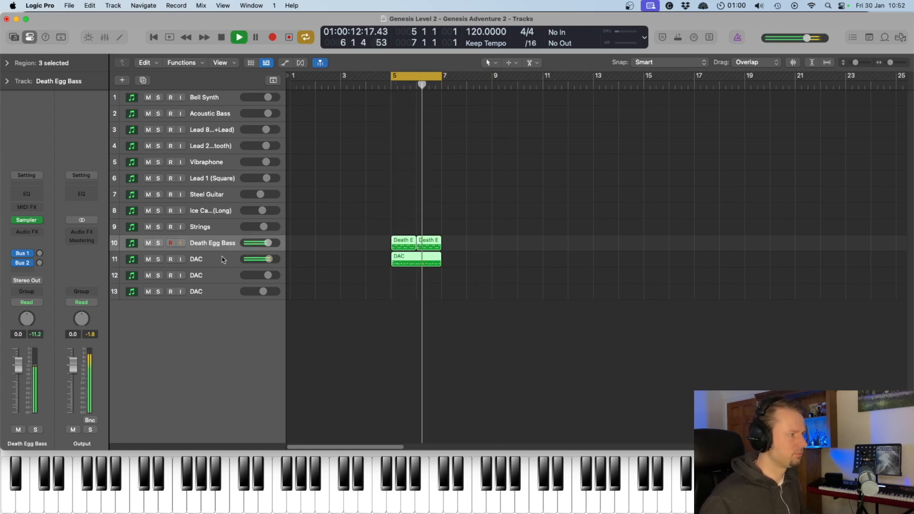
- Examine the C1 notes of the selected Death Egg Bass and DAC regions in the Piano Roll
{"action": "double_click", "coordinate": [407, 262]}
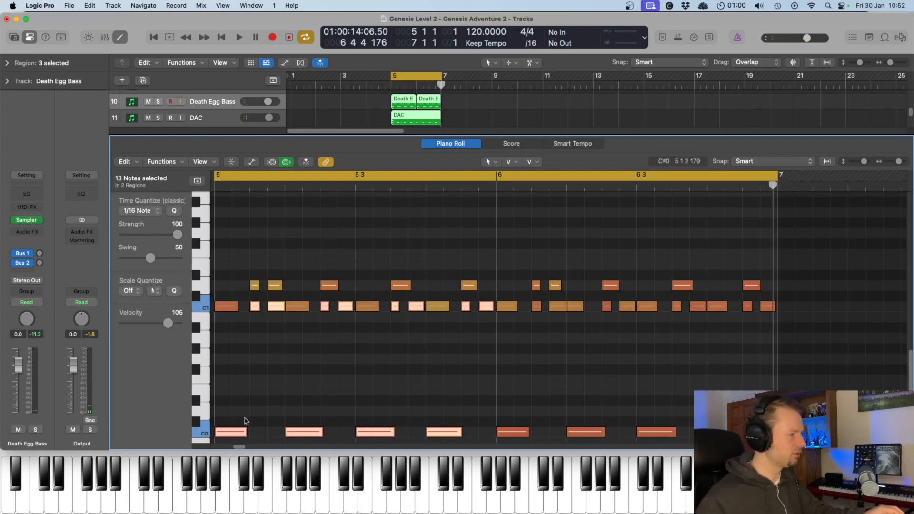
{"action": "left_click", "coordinate": [209, 309]}
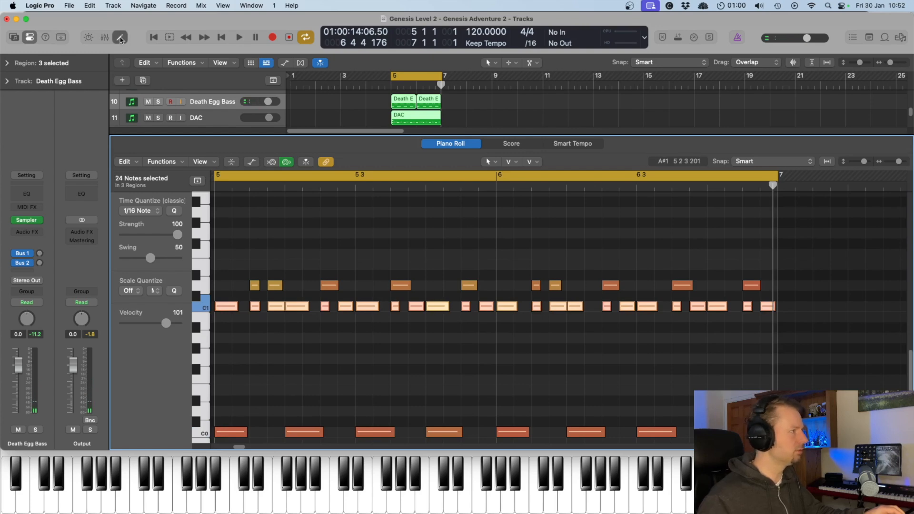
{"action": "left_click", "coordinate": [121, 40]}
- Audition the D1, C1 and C2 drum sounds of the first DAC region in the Piano Roll
{"action": "left_click", "coordinate": [210, 260]}
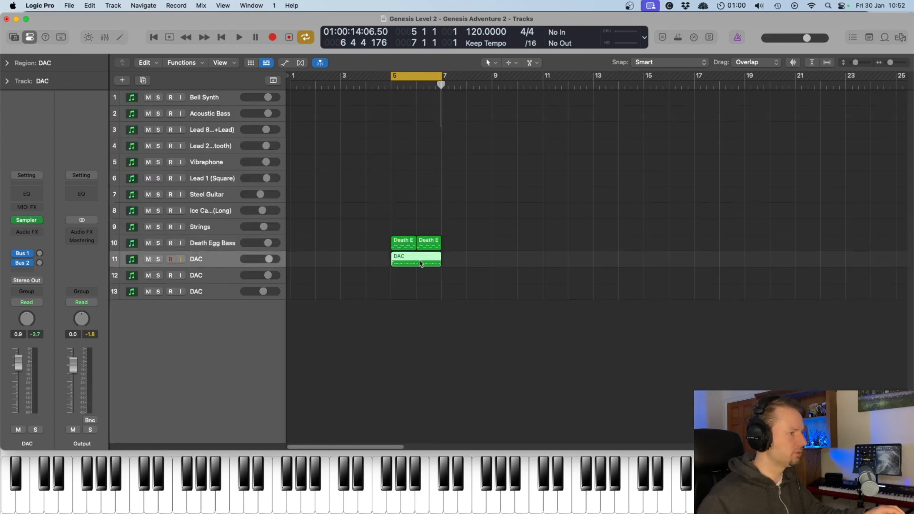
{"action": "double_click", "coordinate": [421, 264]}
{"action": "left_click", "coordinate": [206, 309]}
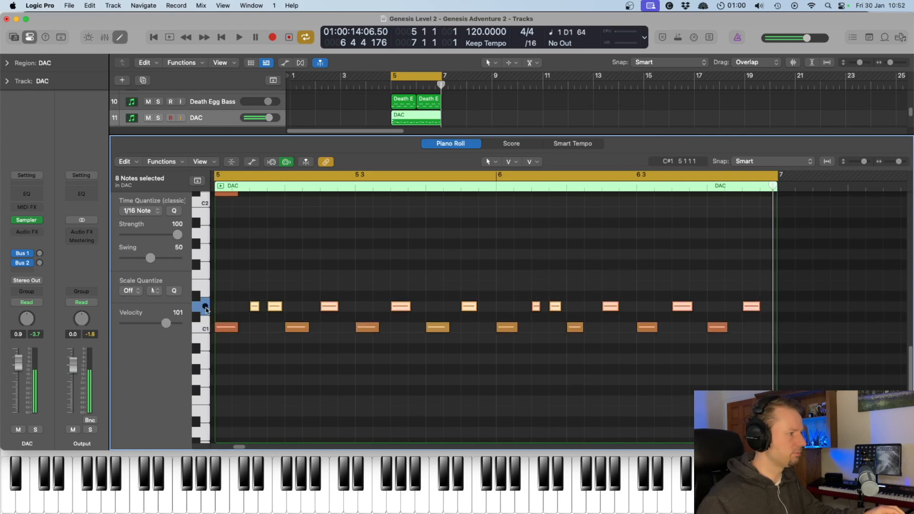
{"action": "left_click", "coordinate": [206, 329]}
{"action": "left_click", "coordinate": [208, 307]}
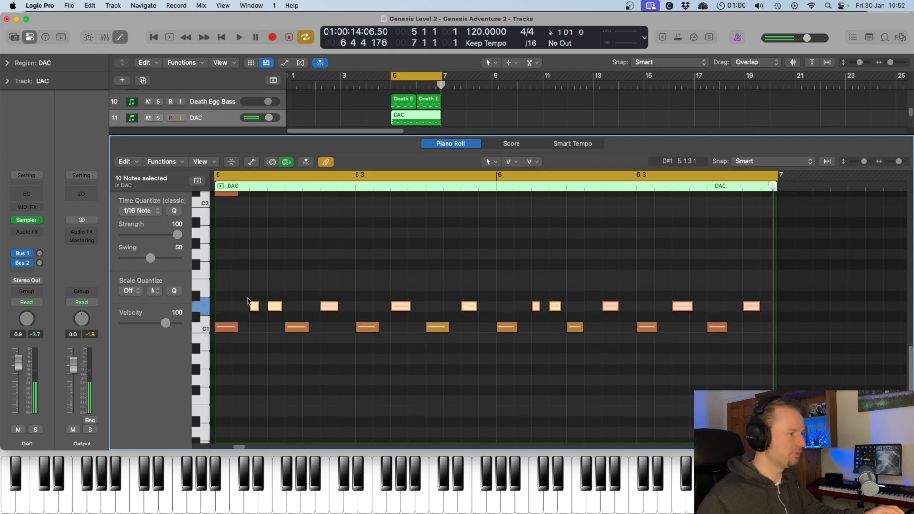
{"action": "left_click", "coordinate": [203, 198]}
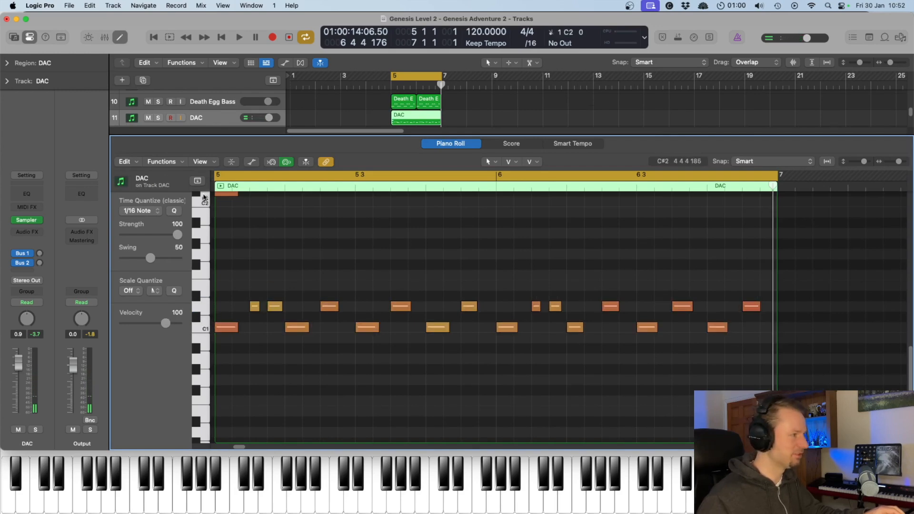
- Play the bars 5–7 loop with the DAC notes in view, and close the Piano Roll
{"action": "key", "text": "space"}
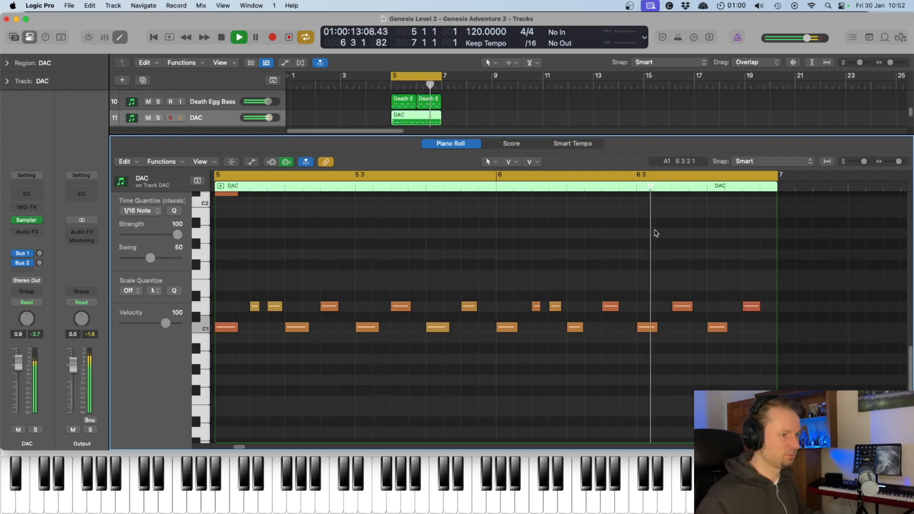
{"action": "key", "text": "space"}
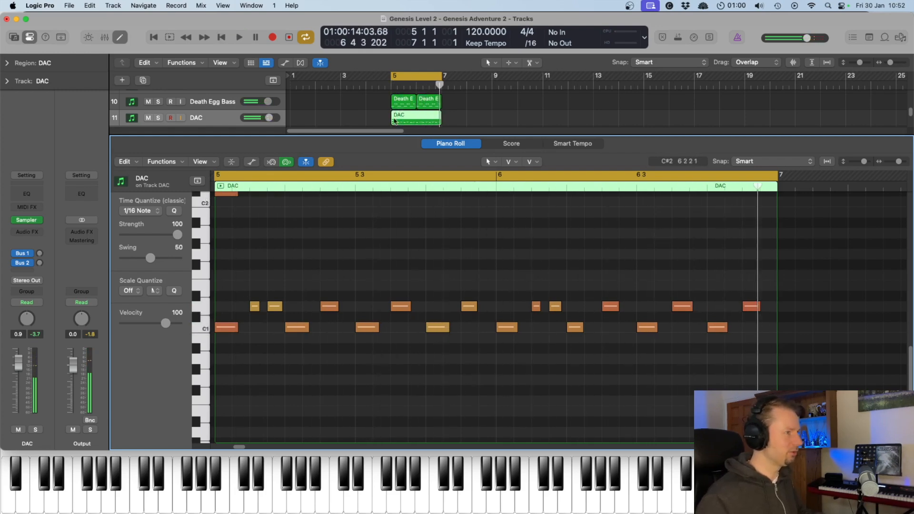
{"action": "left_click", "coordinate": [125, 41]}
- Set the cycle range to bars 7–11 and play it with the Lead 8 (Bass+Lead) track selected
{"action": "left_click_drag", "start_coordinate": [405, 78], "coordinate": [508, 84]}
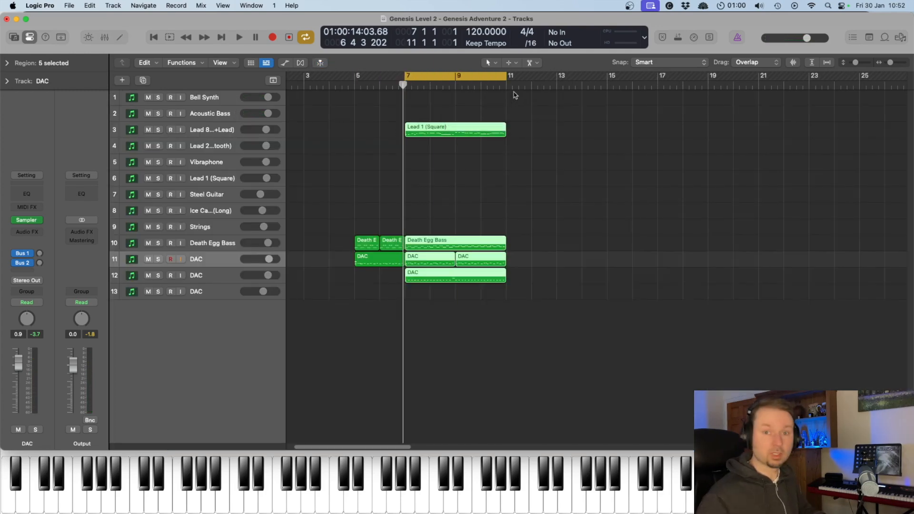
{"action": "left_click", "coordinate": [226, 130]}
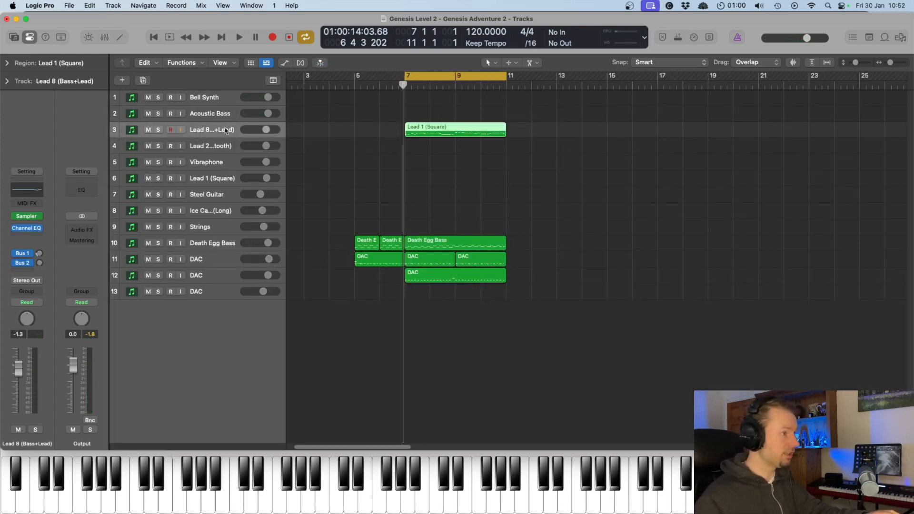
{"action": "key", "text": "space"}
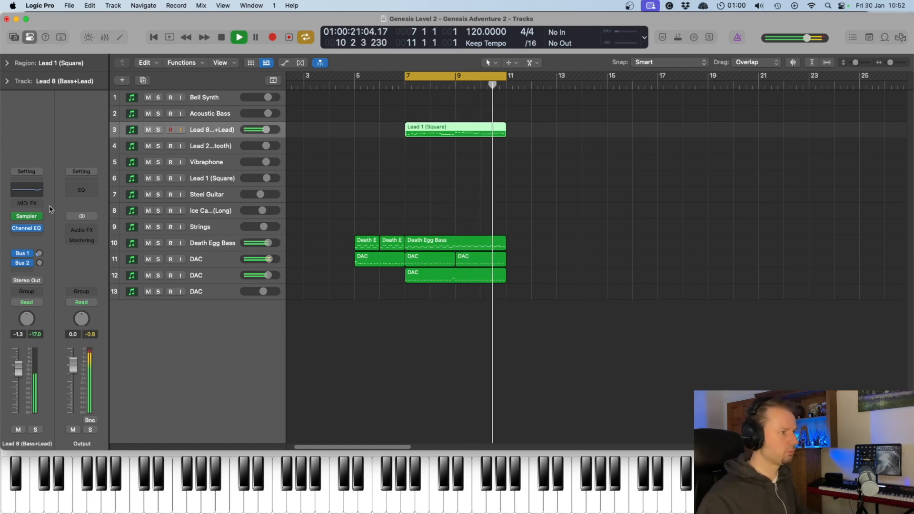
{"action": "key", "text": "space"}
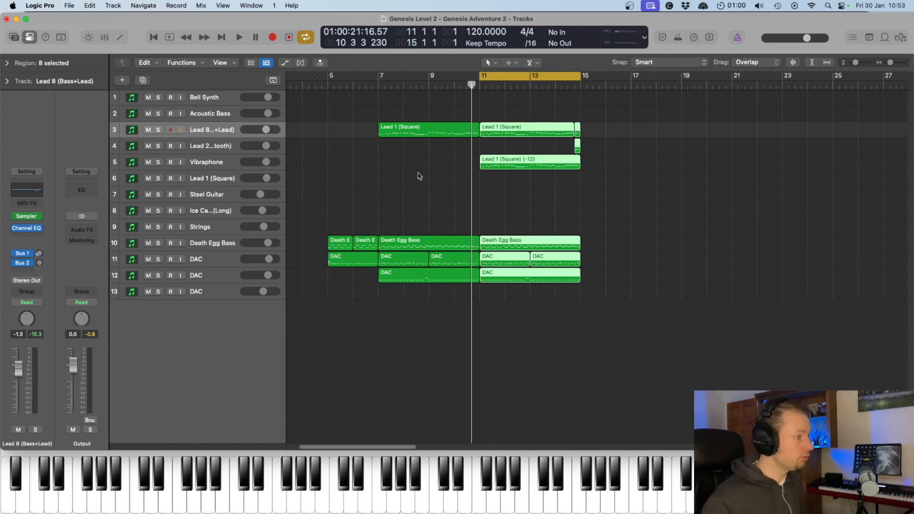
- Listen to the Vibraphone part soloed from bar 11, and switch its solo off again
{"action": "left_click", "coordinate": [480, 85]}
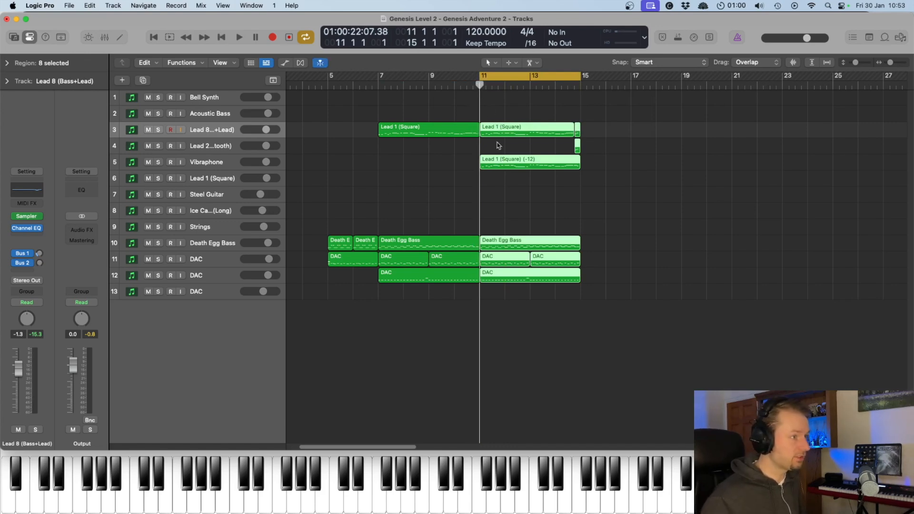
{"action": "left_click", "coordinate": [208, 162]}
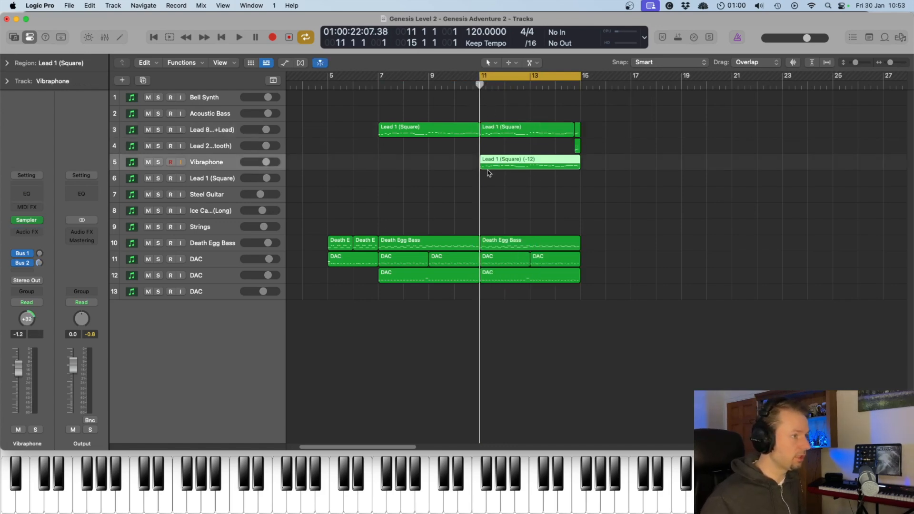
{"action": "left_click", "coordinate": [160, 164]}
{"action": "key", "text": "space"}
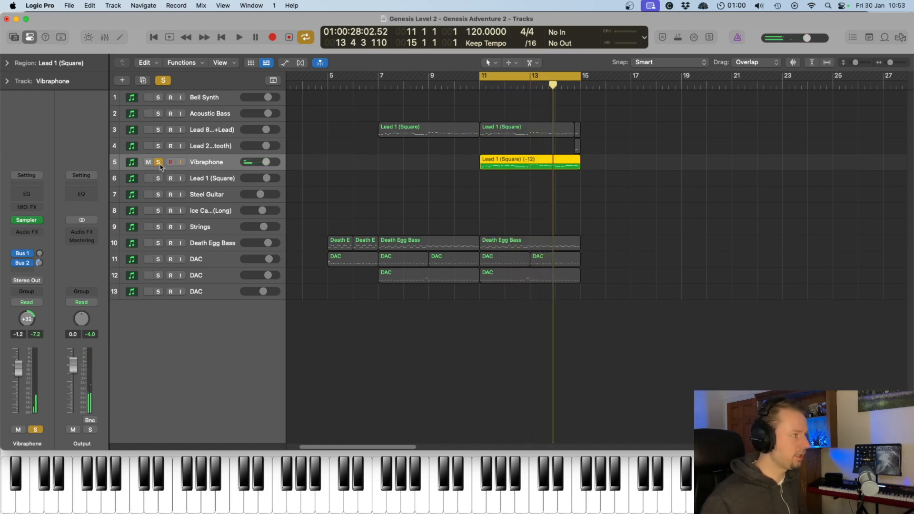
{"action": "left_click", "coordinate": [160, 164]}
- Play the bars 11–15 section with all tracks and set the playhead back to 14 3
{"action": "key", "text": "space"}
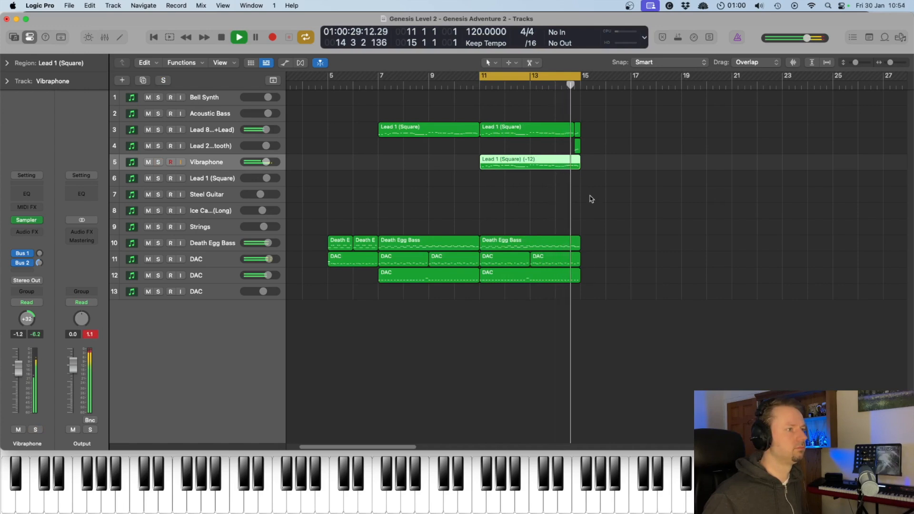
{"action": "key", "text": "space"}
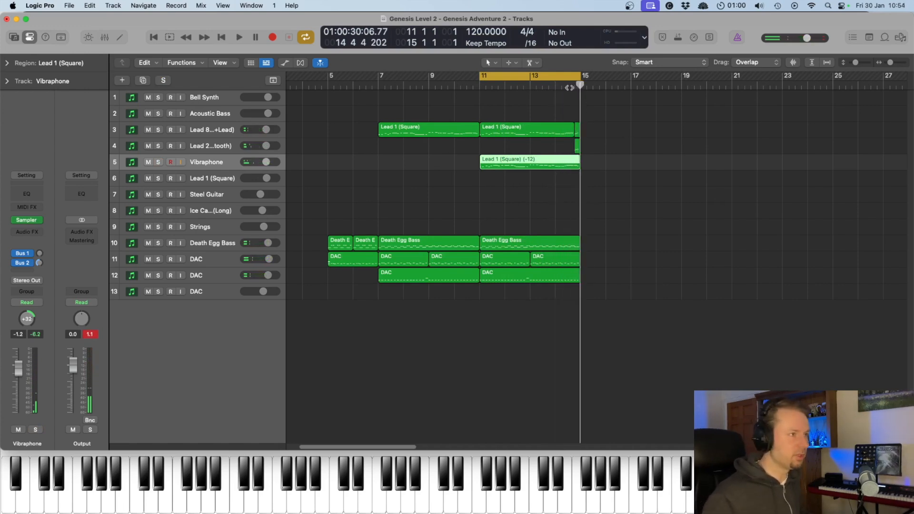
{"action": "left_click", "coordinate": [571, 88]}
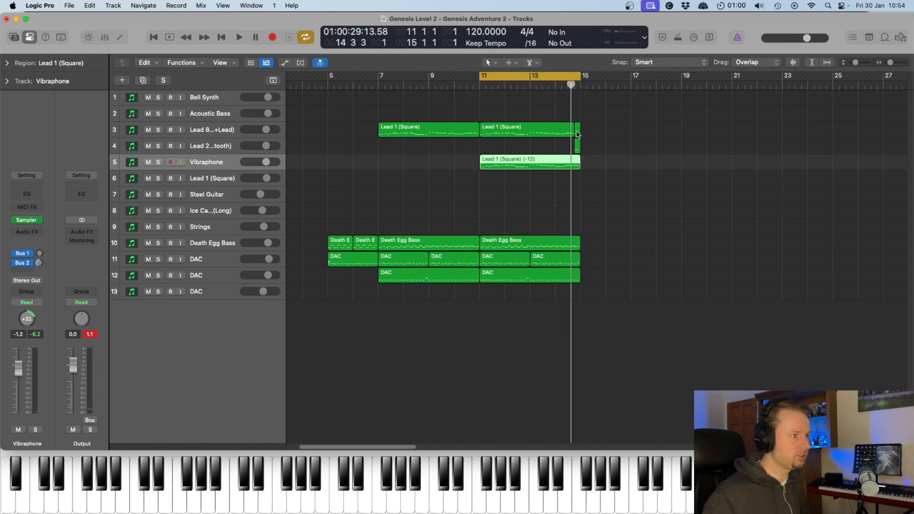
- Audition the D4, D#4, F4 and G#4 notes of the short lead region just before bar 15 in the Piano Roll
{"action": "double_click", "coordinate": [577, 135]}
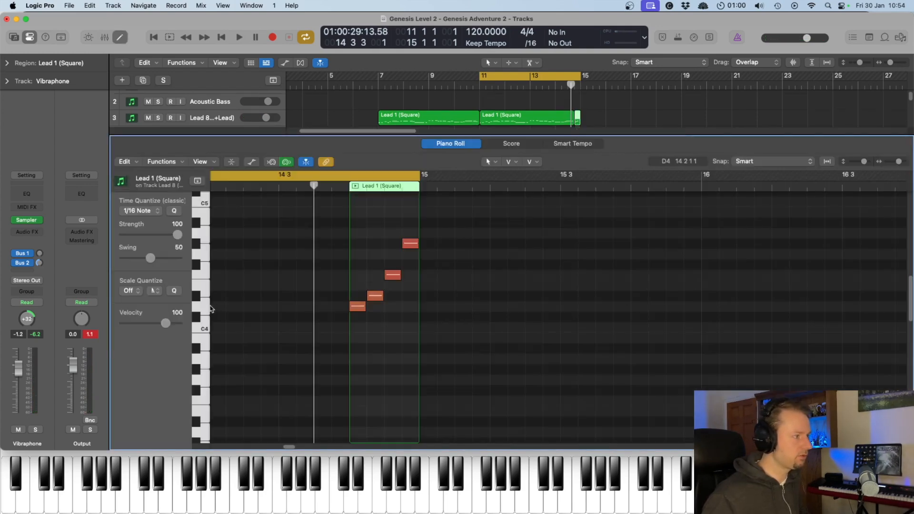
{"action": "left_click", "coordinate": [203, 307]}
{"action": "left_click", "coordinate": [201, 295]}
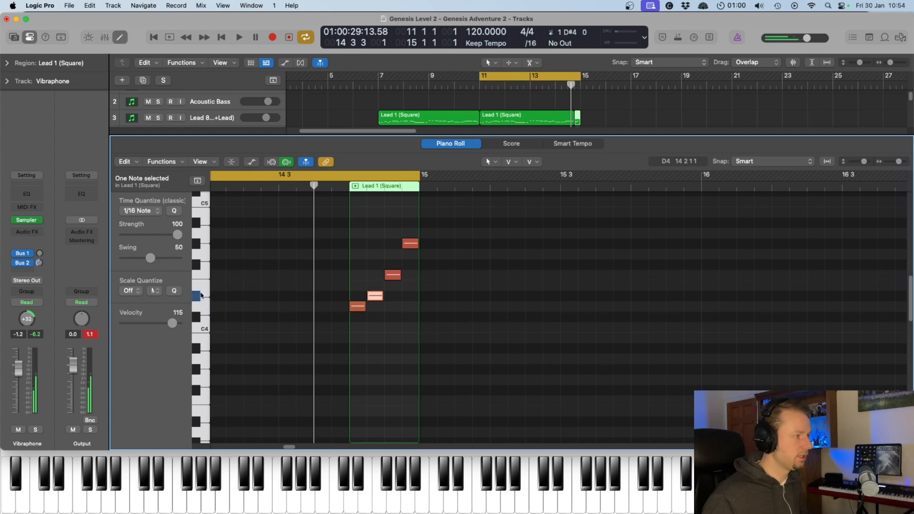
{"action": "left_click", "coordinate": [204, 270]}
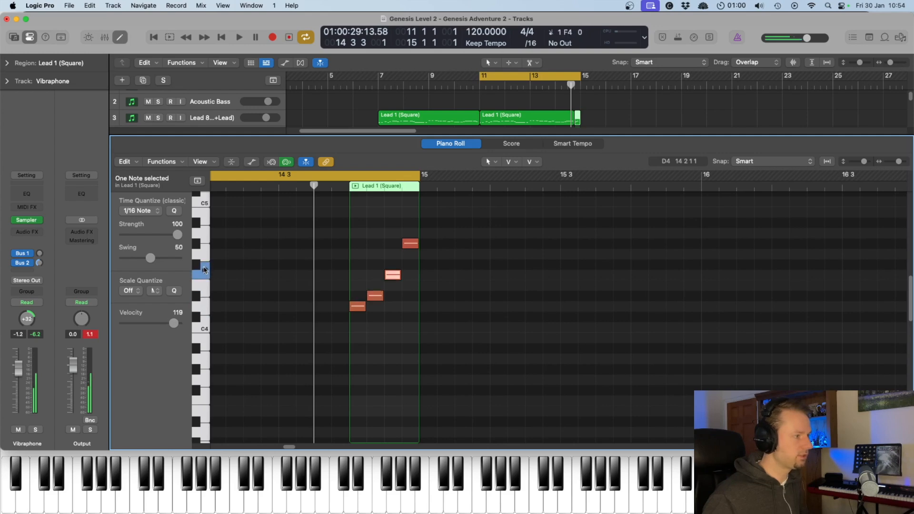
{"action": "left_click", "coordinate": [197, 244]}
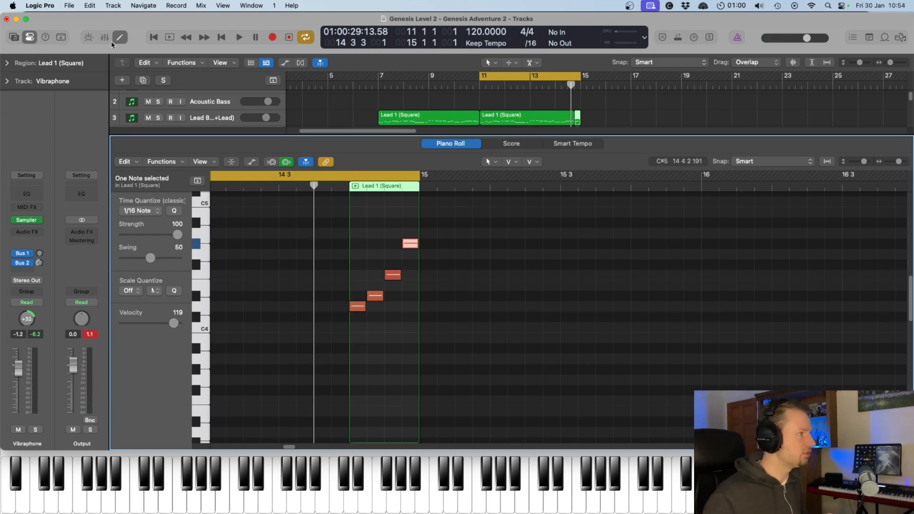
{"action": "key", "text": "e"}
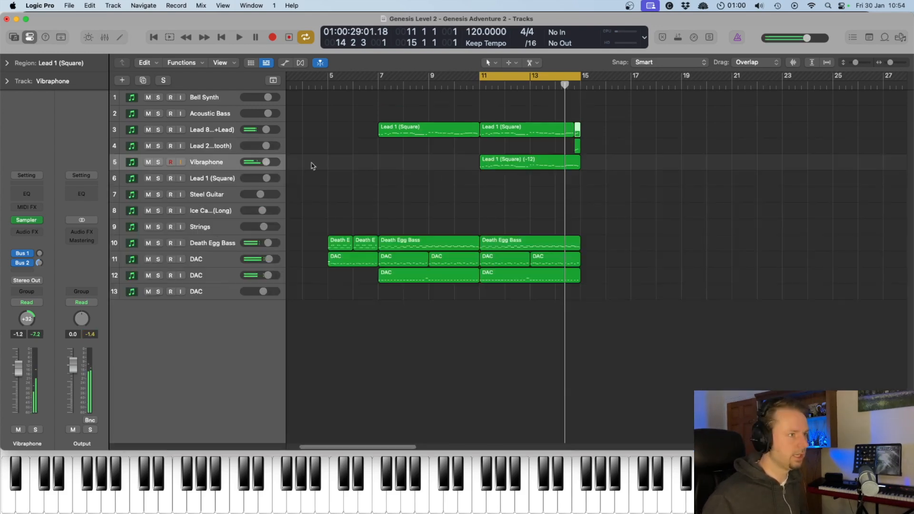
- Listen to the end of the bars 11–15 section with the Lead 2 (Sawtooth) track selected
{"action": "left_click", "coordinate": [207, 147]}
{"action": "key", "text": "space"}
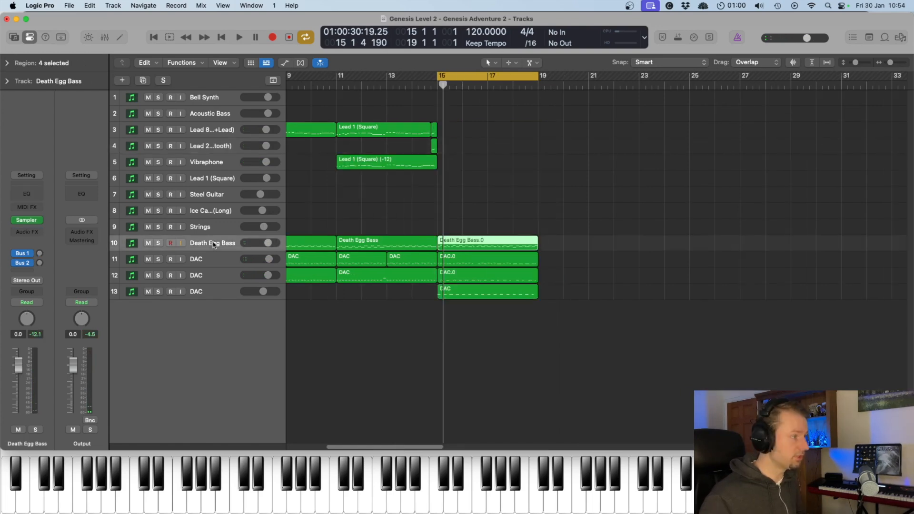
- Play bars 15–19 while examining the Death Egg Bass.0 notes in the Piano Roll up to bar 19
{"action": "key", "text": "space"}
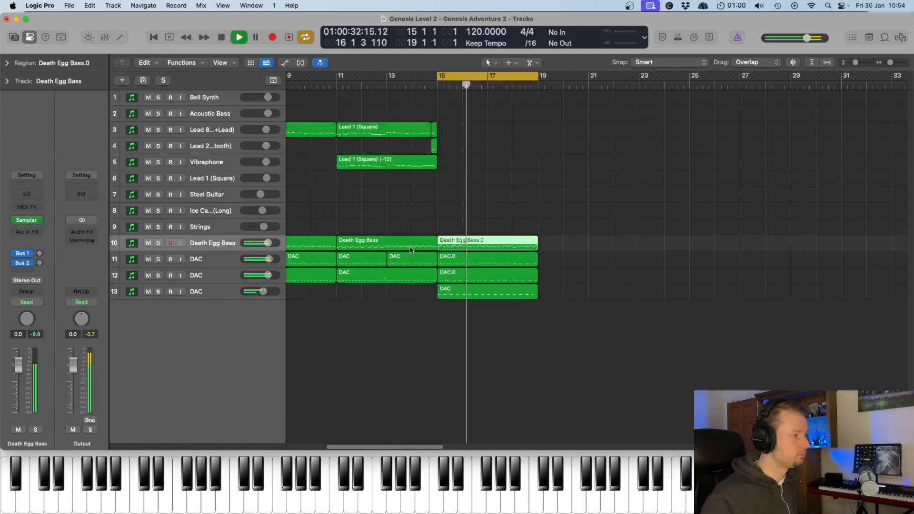
{"action": "double_click", "coordinate": [474, 242]}
{"action": "scroll", "coordinate": [572, 298], "scroll_direction": "up", "scroll_amount": 3}
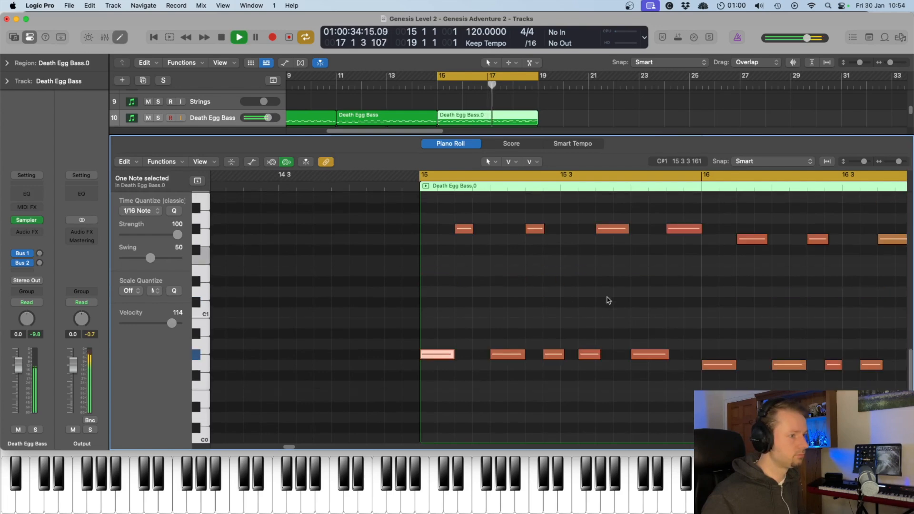
{"action": "left_click_drag", "start_coordinate": [288, 450], "coordinate": [305, 448]}
{"action": "key", "text": "space"}
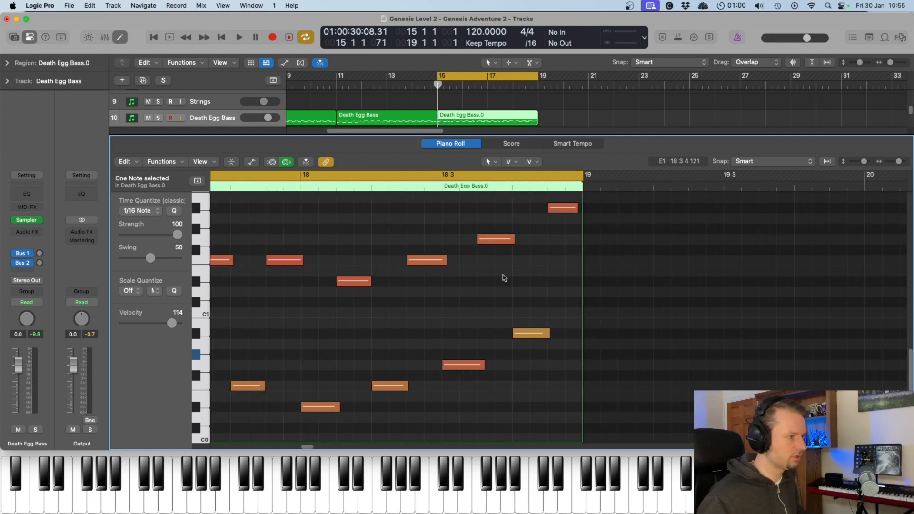
{"action": "double_click", "coordinate": [296, 189]}
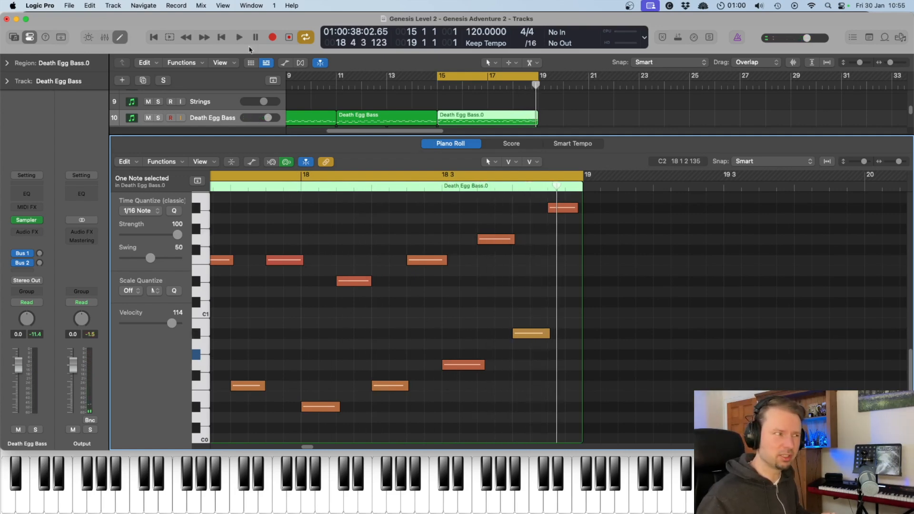
{"action": "key", "text": "e"}
- Play the bars 15–19 section with the Steel Guitar part over the bass and drums
{"action": "key", "text": "space"}
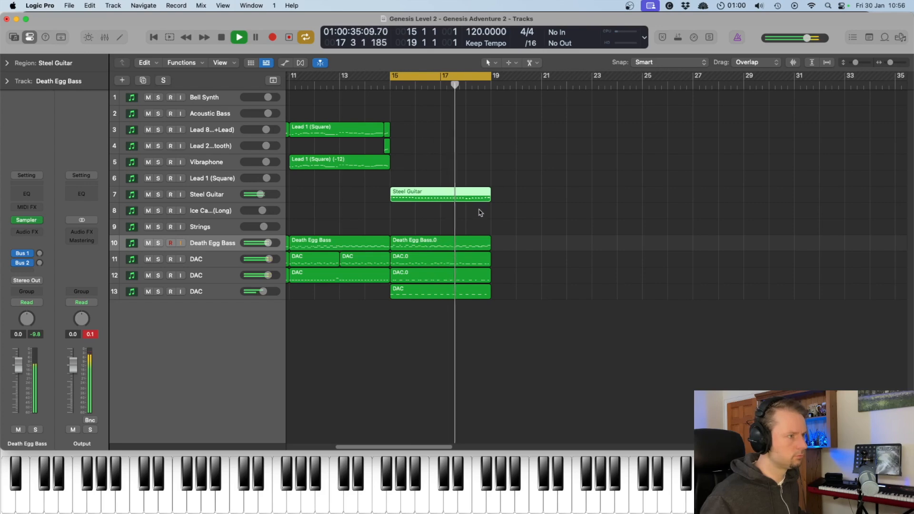
{"action": "key", "text": "e"}
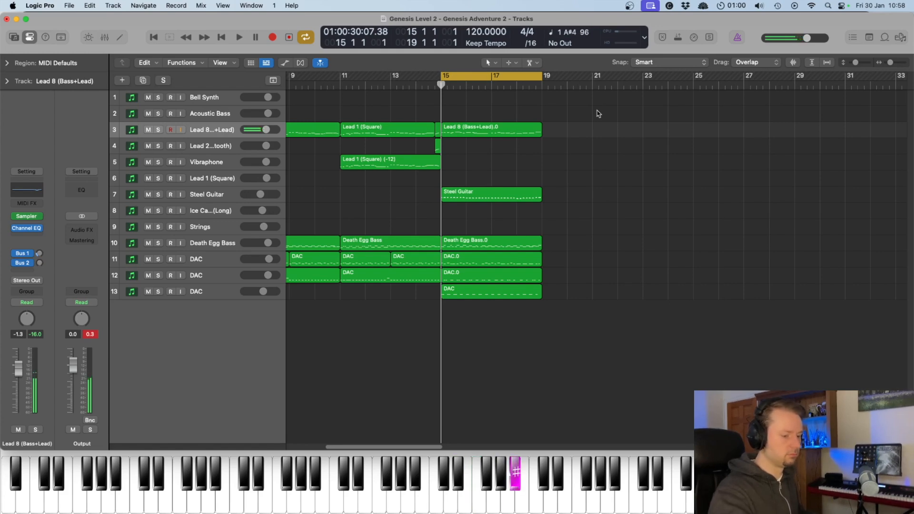
- Play the bars 15–19 section, examining the Lead 8 (Bass+Lead).0 notes in the Piano Roll and listening to the doubled lead layers
{"action": "double_click", "coordinate": [477, 130]}
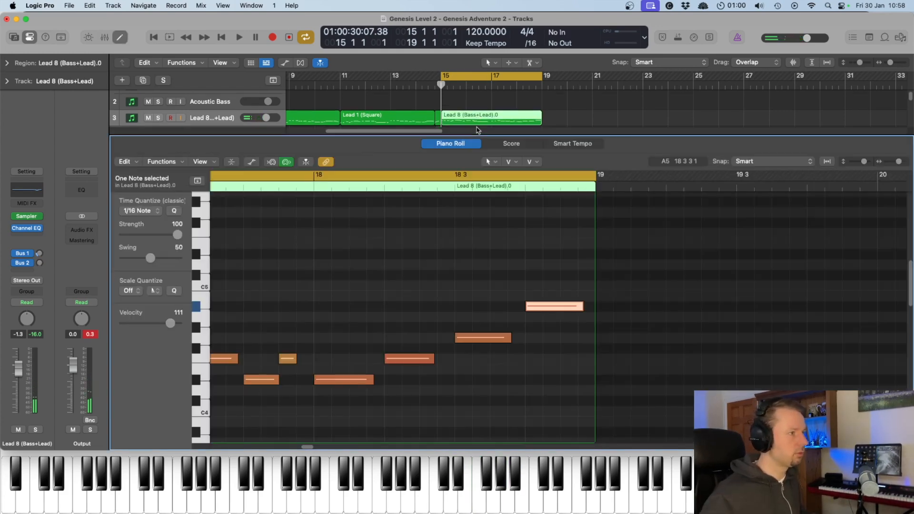
{"action": "key", "text": "space"}
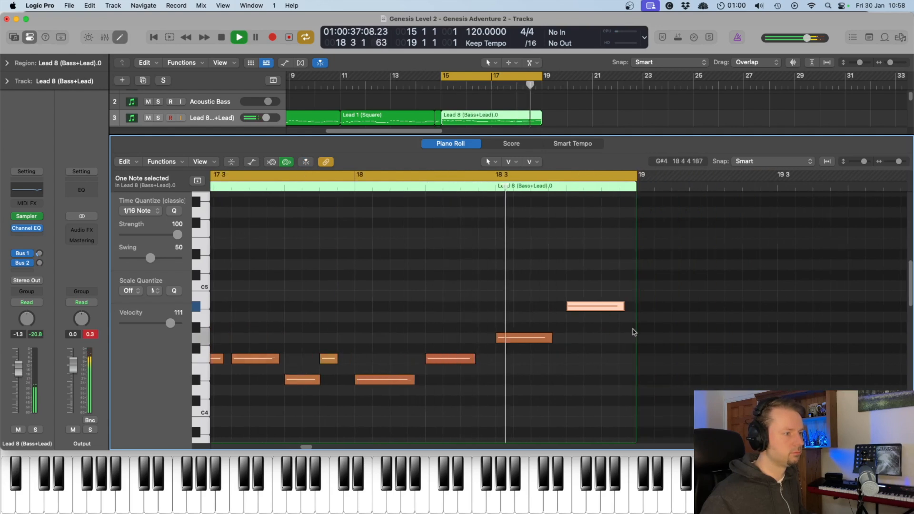
{"action": "key", "text": "space"}
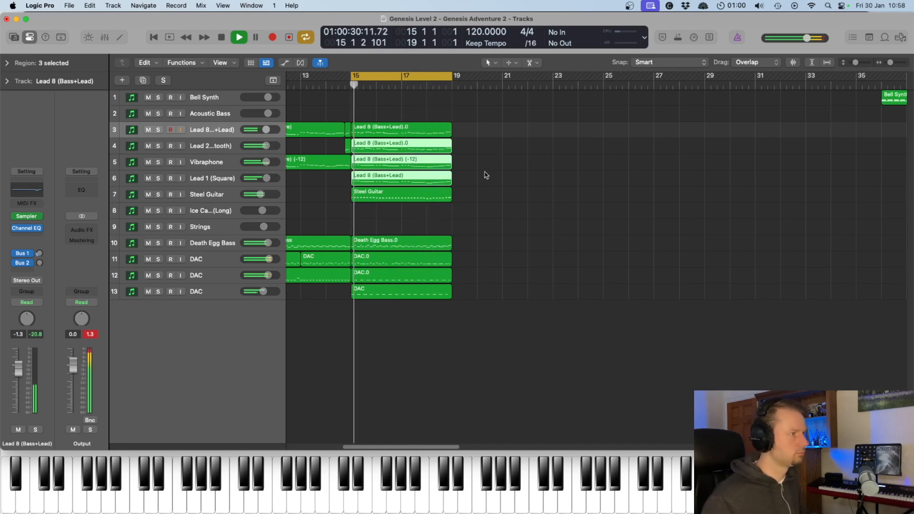
{"action": "left_click", "coordinate": [500, 176]}
{"action": "key", "text": "space"}
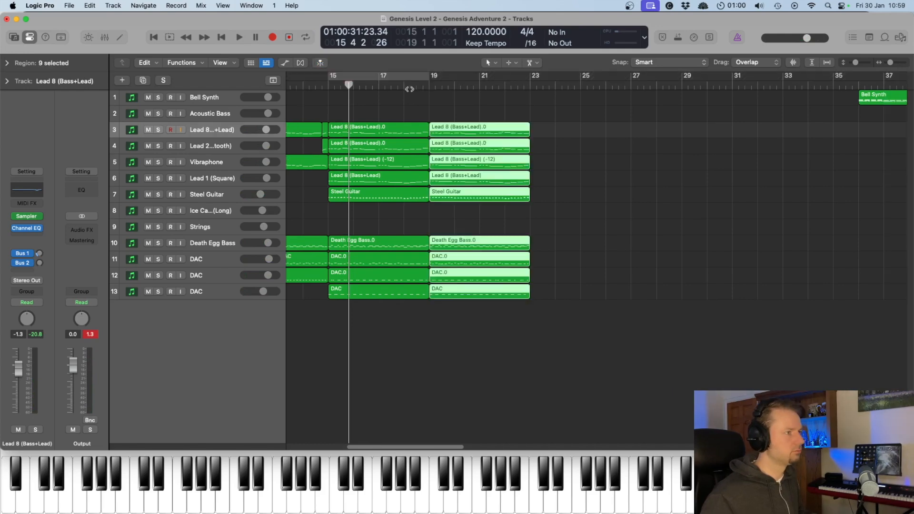
- Play into the repeated section at bars 19–23 and examine the closing notes of its Lead 8 (Bass+Lead).0 region in the Piano Roll
{"action": "double_click", "coordinate": [408, 87]}
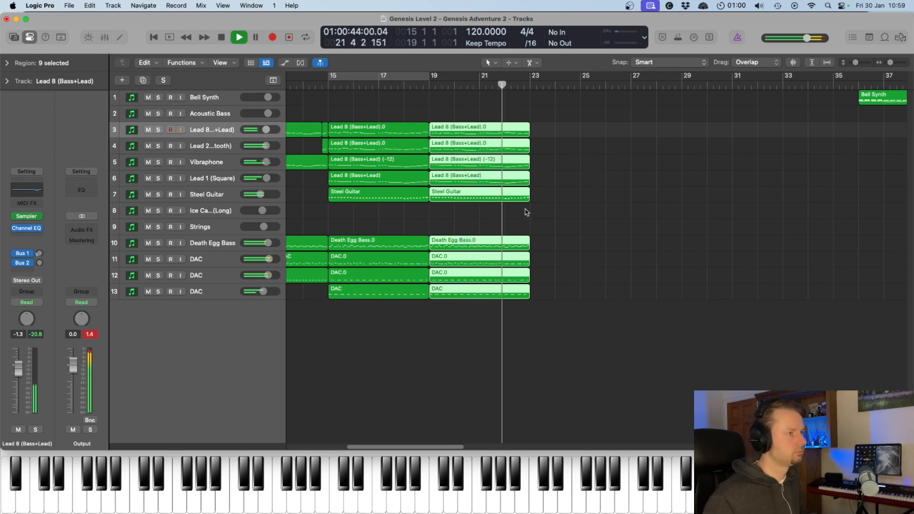
{"action": "double_click", "coordinate": [528, 154]}
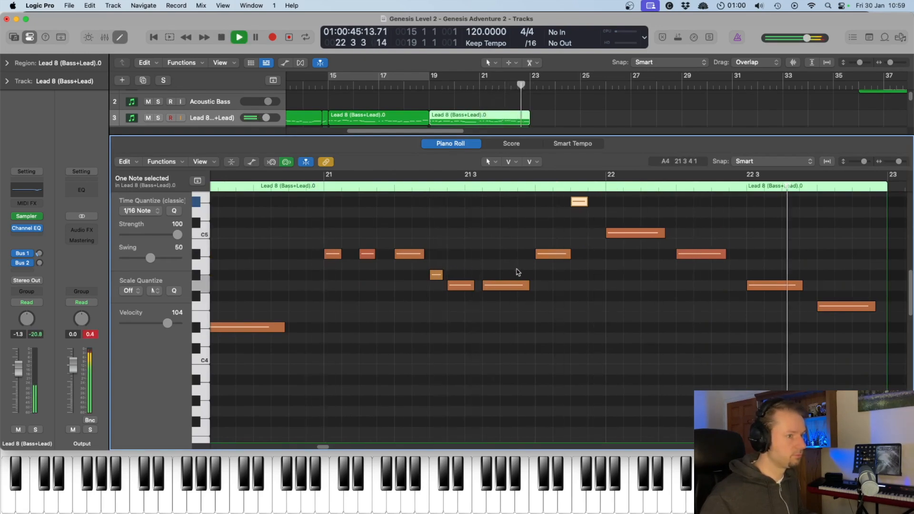
{"action": "key", "text": "space"}
{"action": "key", "text": "e"}
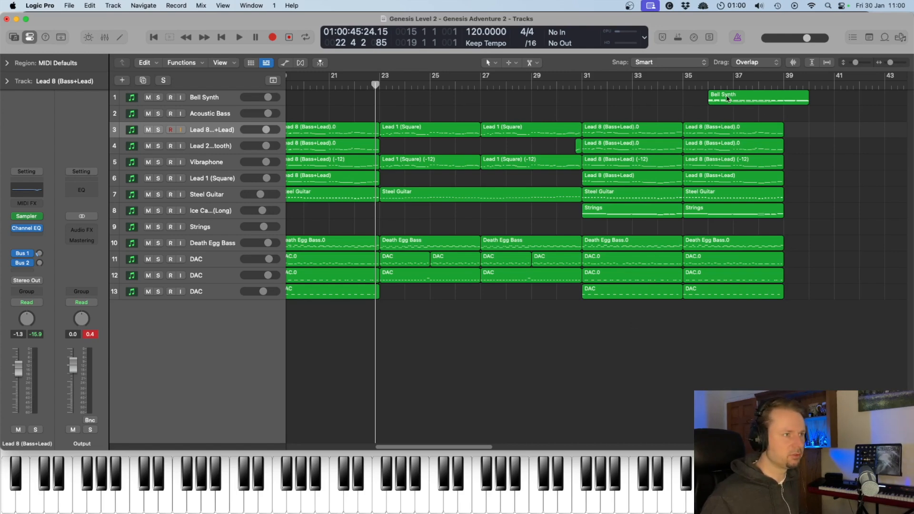
- Move the Bell Synth region out past the end of the arrangement to bar 43
{"action": "left_click_drag", "start_coordinate": [728, 98], "coordinate": [881, 104]}
{"action": "left_click_drag", "start_coordinate": [467, 447], "coordinate": [454, 448]}
- Play the arrangement from around bar 23 to bar 39, following the lead variation and the added Strings regions
{"action": "key", "text": "space"}
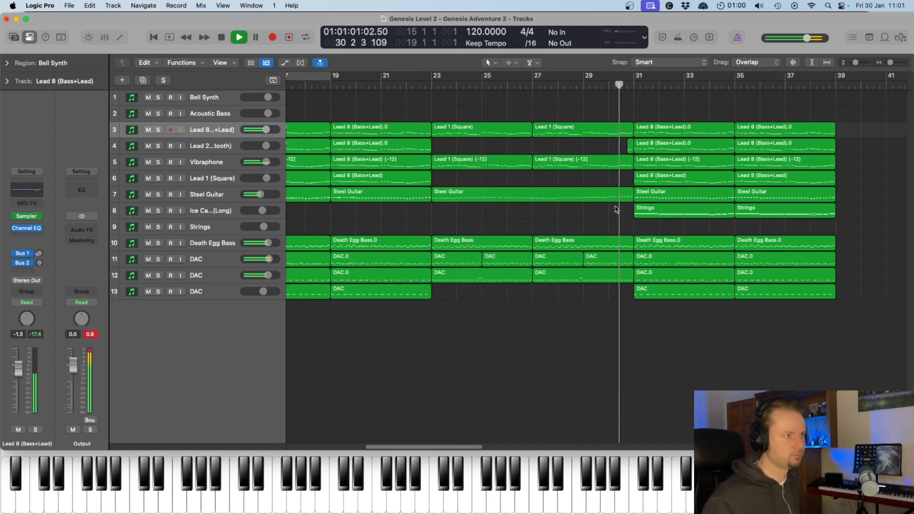
{"action": "scroll", "coordinate": [615, 214], "scroll_direction": "right", "scroll_amount": 2}
{"action": "scroll", "coordinate": [615, 216], "scroll_direction": "right", "scroll_amount": 3}
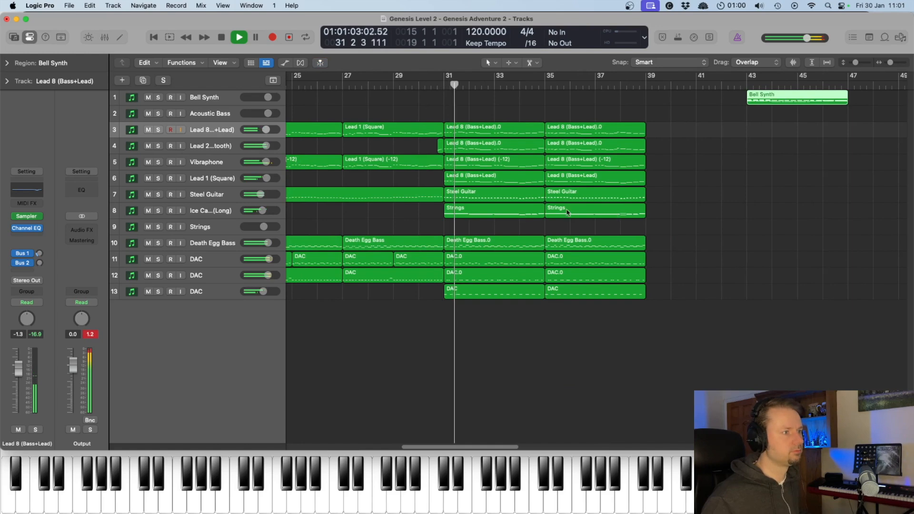
{"action": "key", "text": "space"}
- Solo the Ice Cap Bass (Long) track, listen to its two Strings regions across bars 31–39, and turn the solo off
{"action": "left_click", "coordinate": [215, 213]}
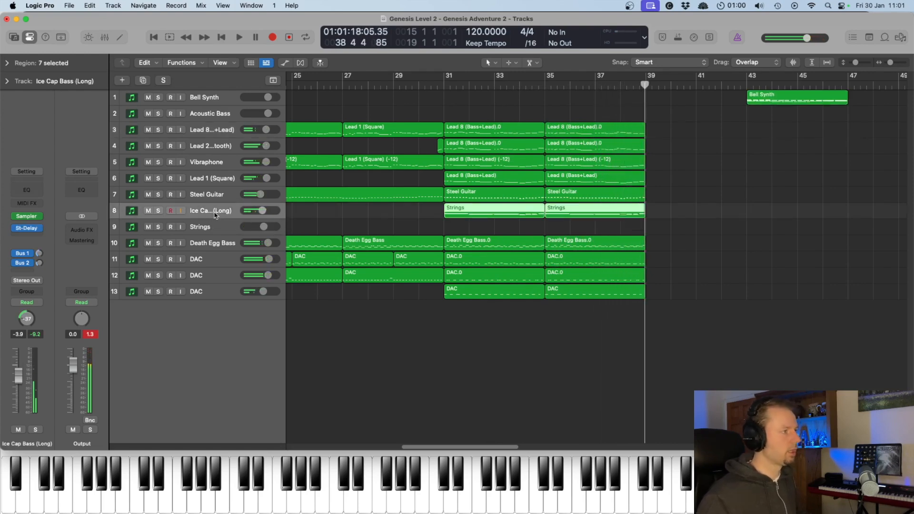
{"action": "left_click", "coordinate": [158, 211]}
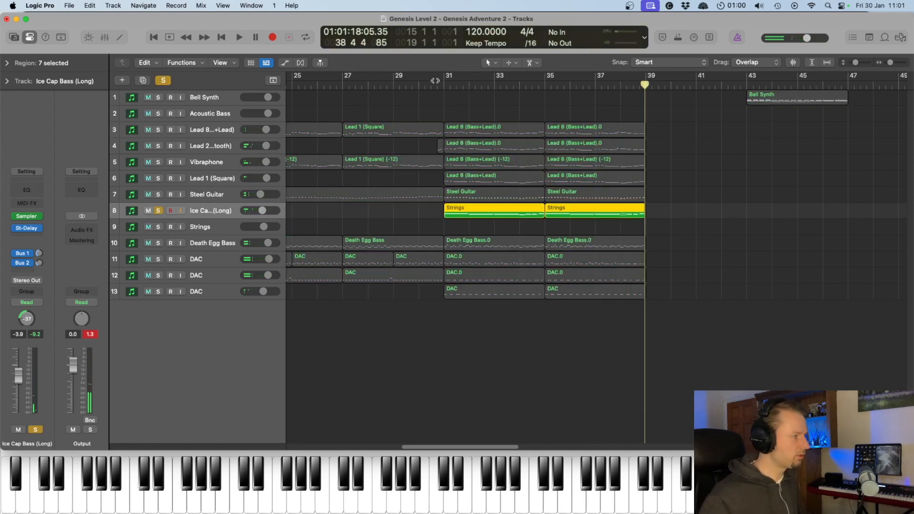
{"action": "key", "text": "shift+Return"}
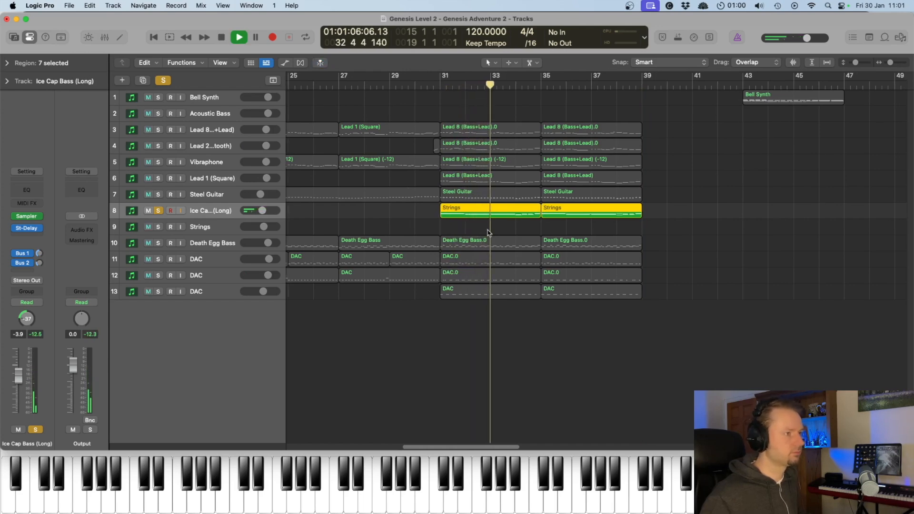
{"action": "scroll", "coordinate": [490, 231], "scroll_direction": "right", "scroll_amount": 6}
{"action": "scroll", "coordinate": [489, 234], "scroll_direction": "left", "scroll_amount": 2}
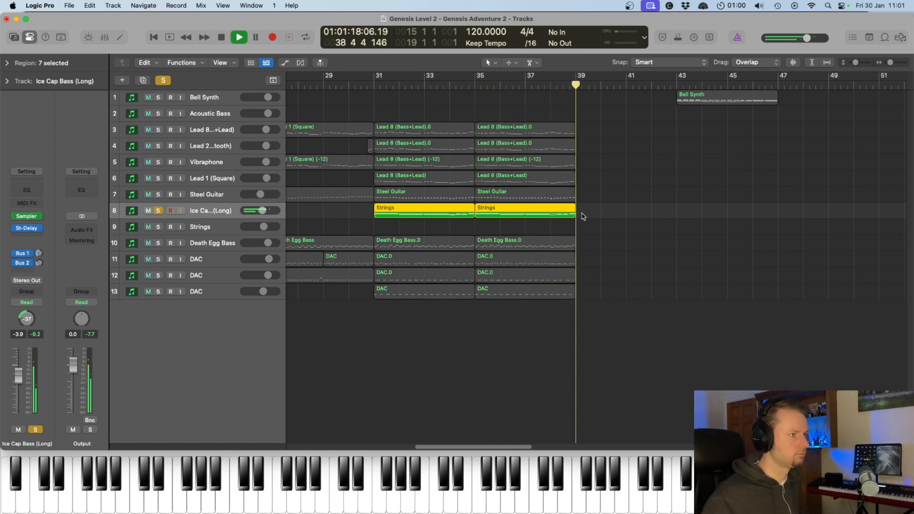
{"action": "key", "text": "space"}
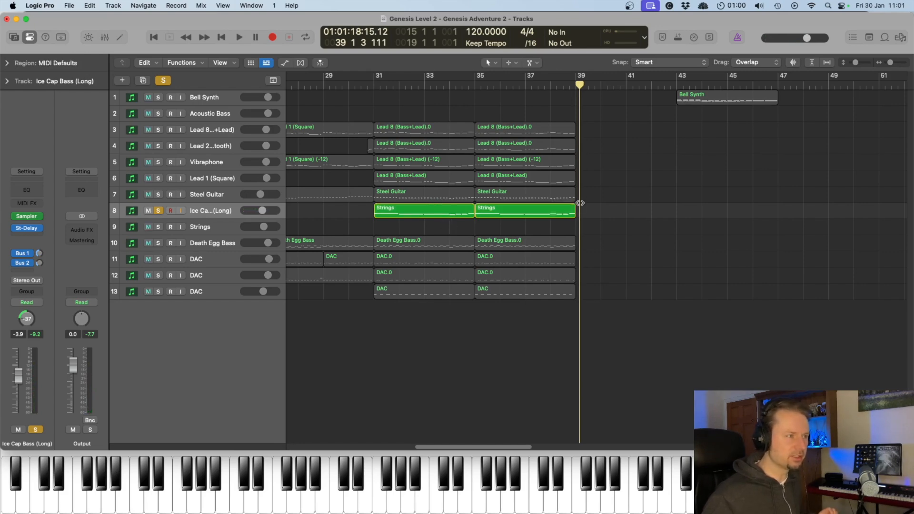
{"action": "left_click", "coordinate": [159, 211]}
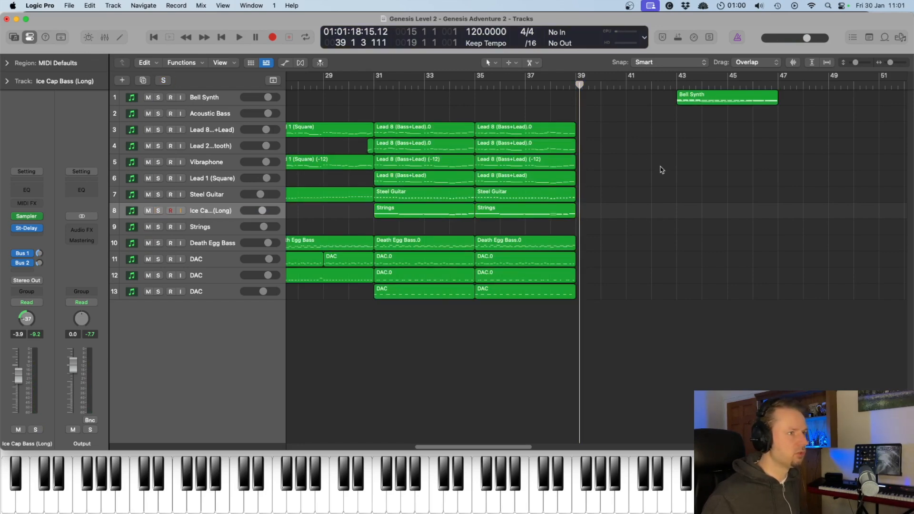
- Move the Bell Synth region to bar 1 as the intro and play it through into the bass and drum entry
{"action": "left_click", "coordinate": [695, 98]}
{"action": "left_click_drag", "start_coordinate": [713, 97], "coordinate": [275, 97]}
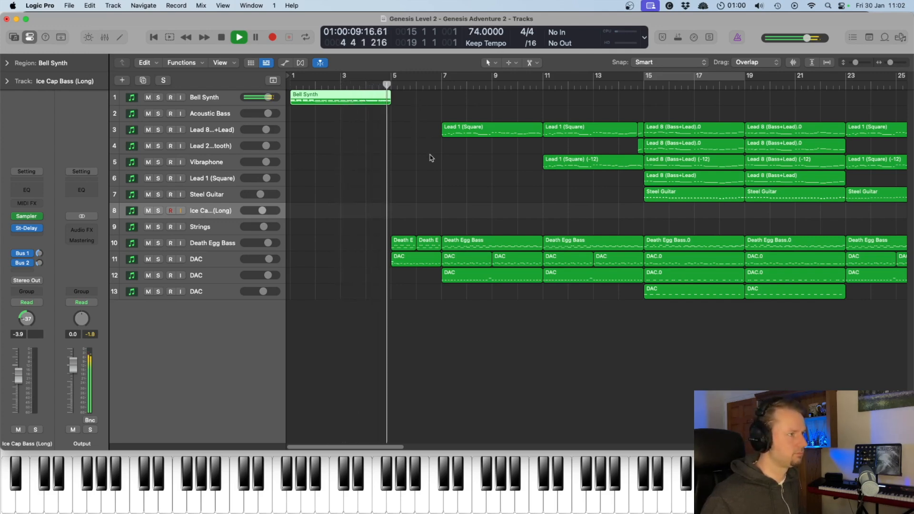
{"action": "key", "text": "space"}
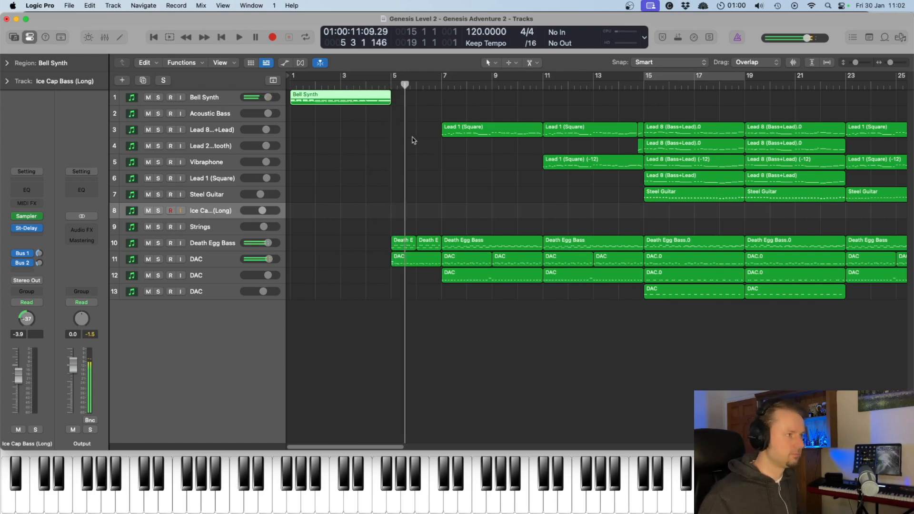
- Select the Bell Synth track, show the global tracks to examine the intro's tempo curve, and replay the transition into bar 5
{"action": "left_click", "coordinate": [203, 96]}
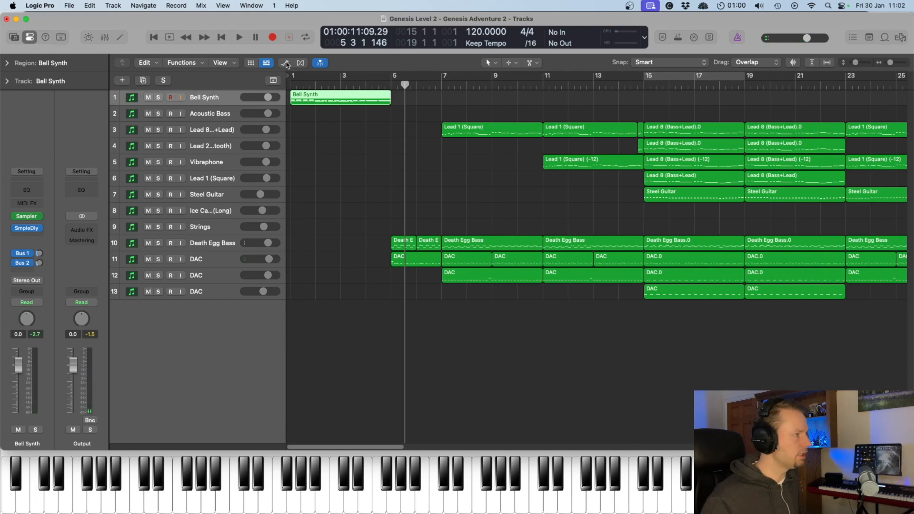
{"action": "left_click", "coordinate": [273, 81]}
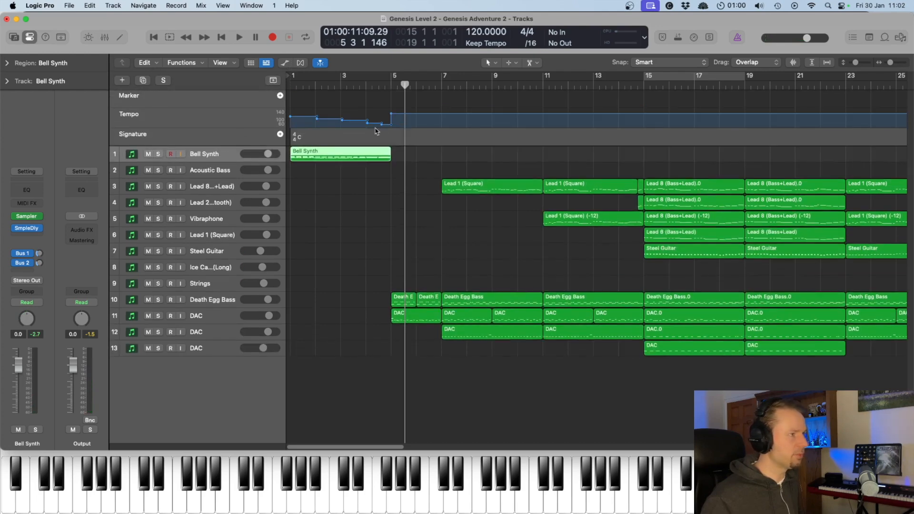
{"action": "double_click", "coordinate": [360, 82]}
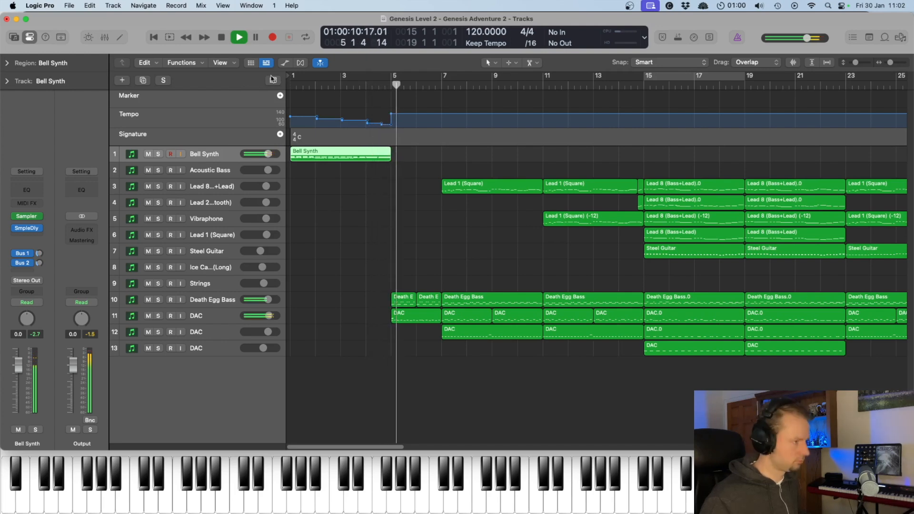
{"action": "key", "text": "space"}
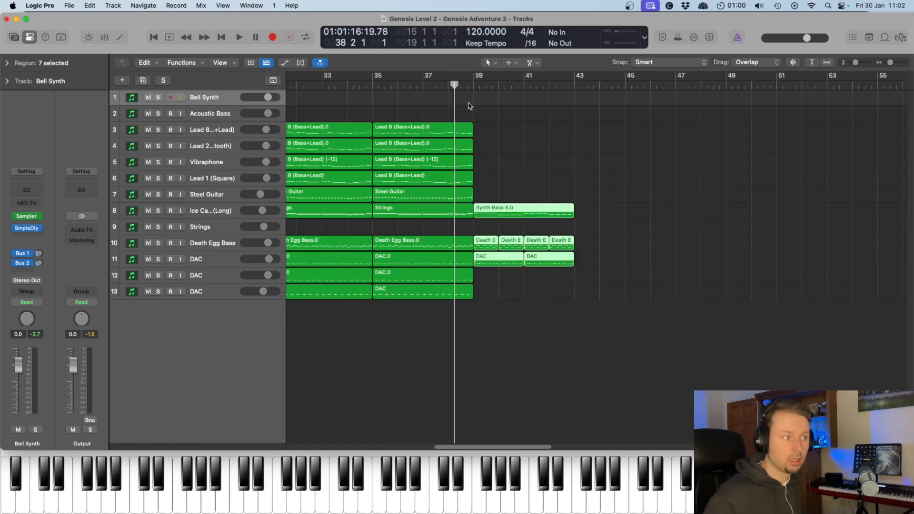
- Play bars 39–43 and examine the Synth Bass 6.0 notes in the Piano Roll, selecting all its C3 notes
{"action": "key", "text": "space"}
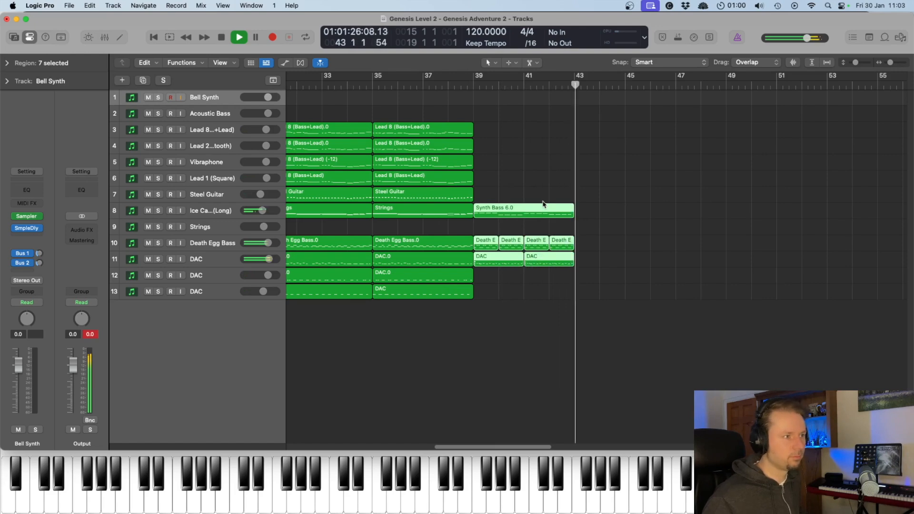
{"action": "double_click", "coordinate": [491, 218]}
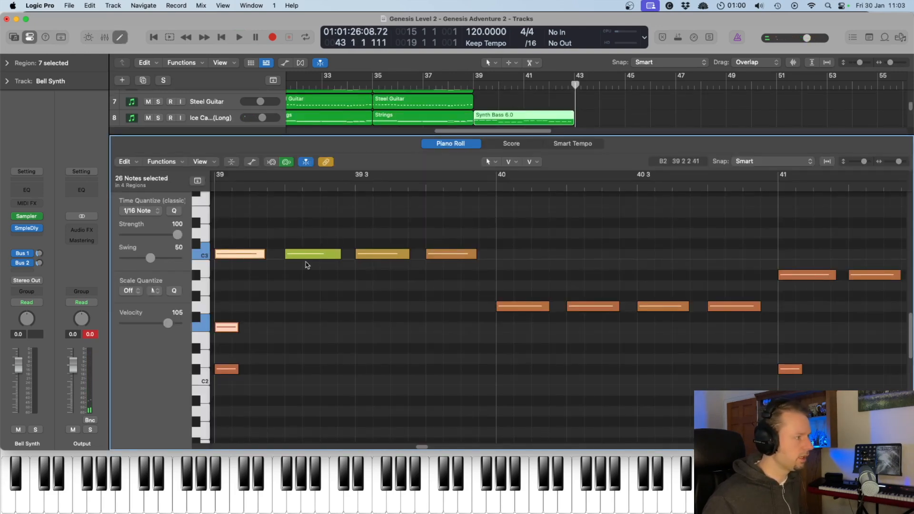
{"action": "left_click", "coordinate": [206, 256]}
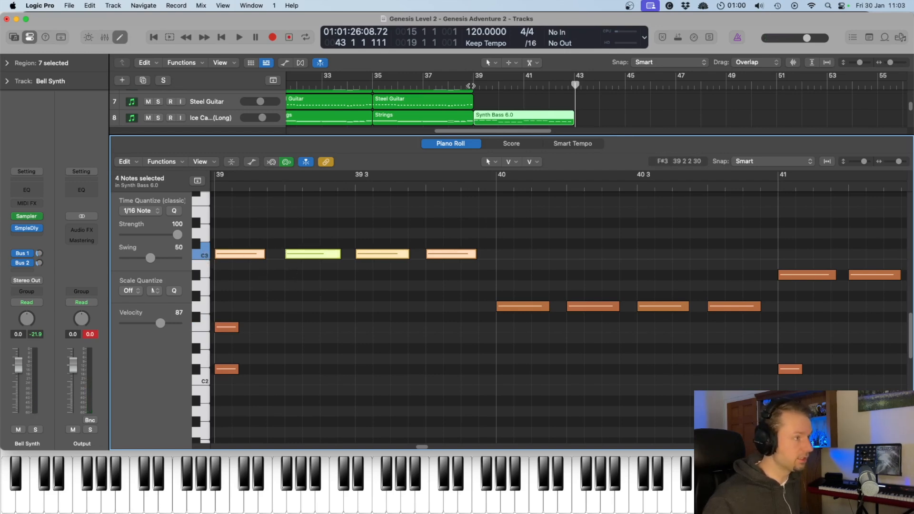
{"action": "double_click", "coordinate": [470, 85]}
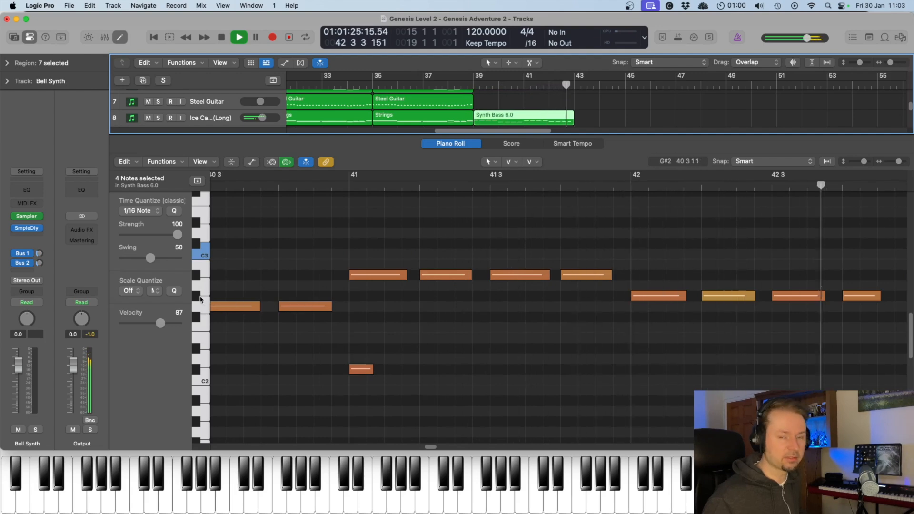
{"action": "key", "text": "space"}
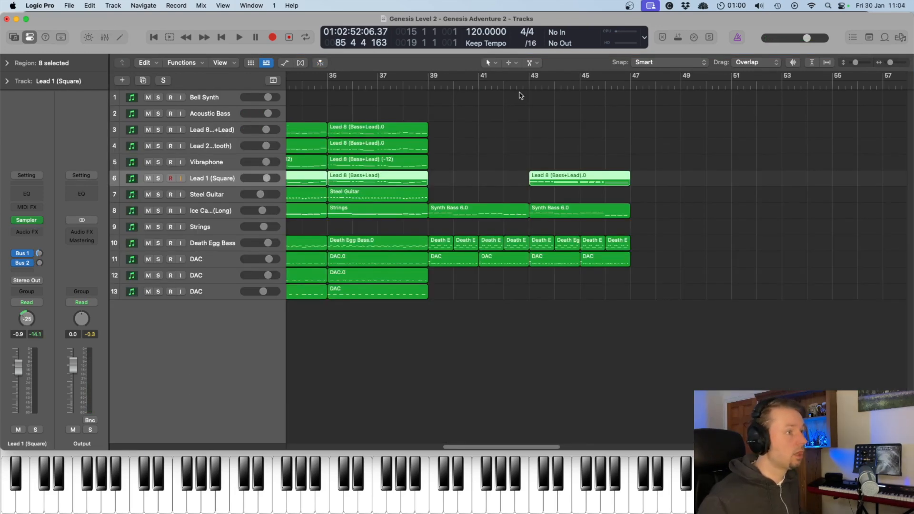
- Set the cycle range to bars 43–47 and play it while examining the Lead 1 (Square) track's region in the Piano Roll
{"action": "left_click", "coordinate": [528, 86]}
{"action": "left_click_drag", "start_coordinate": [533, 79], "coordinate": [631, 82]}
{"action": "left_click", "coordinate": [212, 181]}
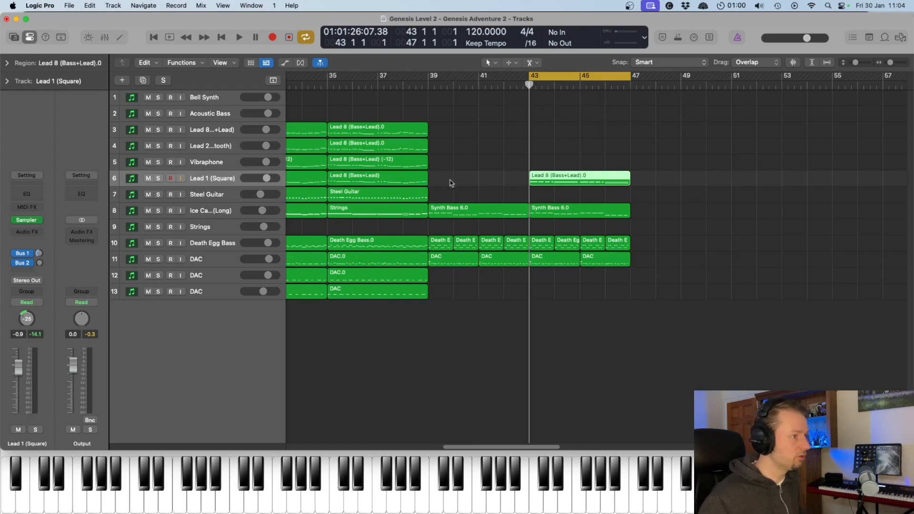
{"action": "double_click", "coordinate": [562, 179]}
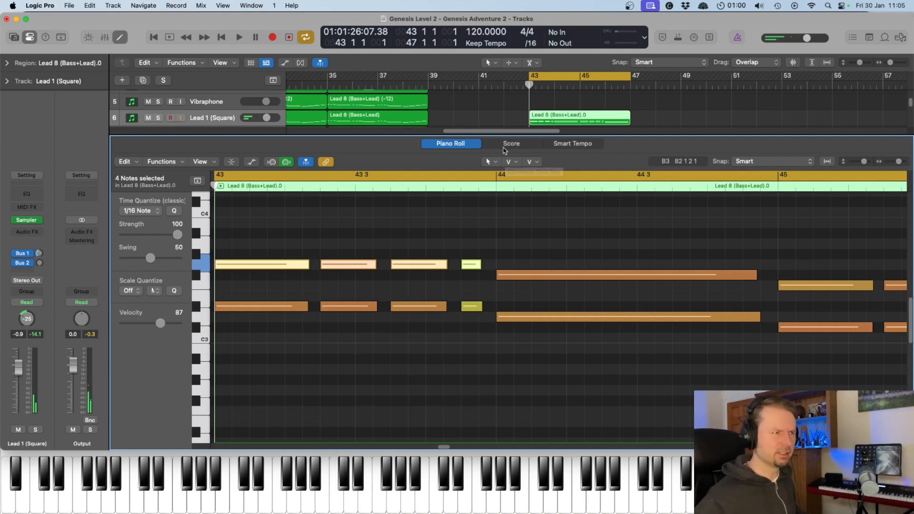
{"action": "key", "text": "space"}
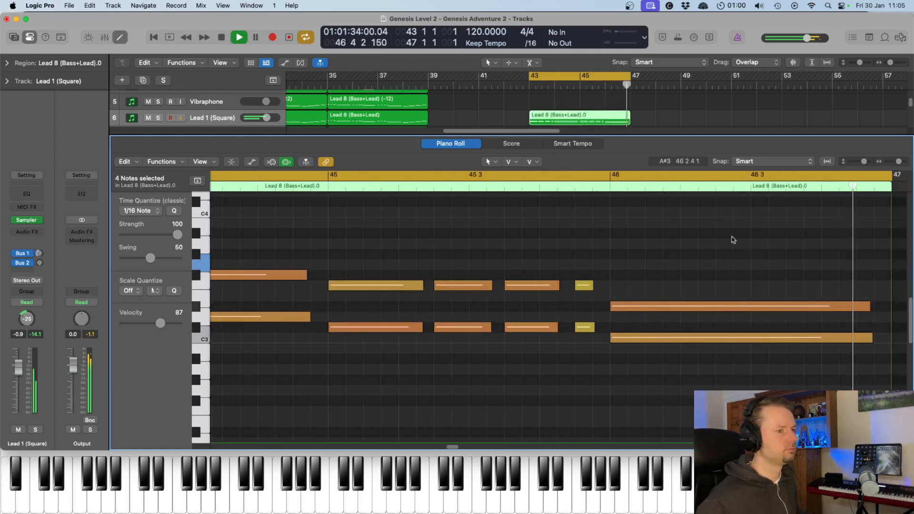
{"action": "key", "text": "space"}
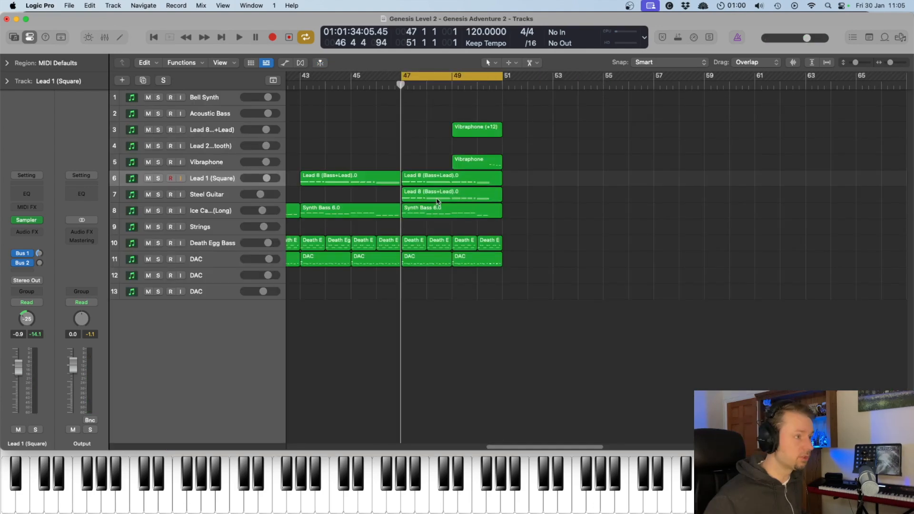
- Play the bars 47–51 section with the Steel Guitar track selected, listening to its doubling of the square lead
{"action": "left_click", "coordinate": [438, 201]}
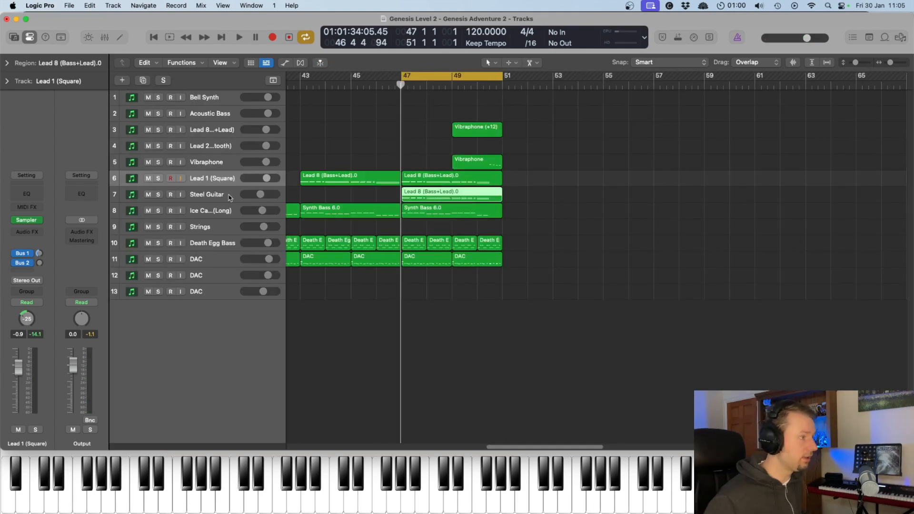
{"action": "left_click", "coordinate": [204, 197]}
{"action": "key", "text": "space"}
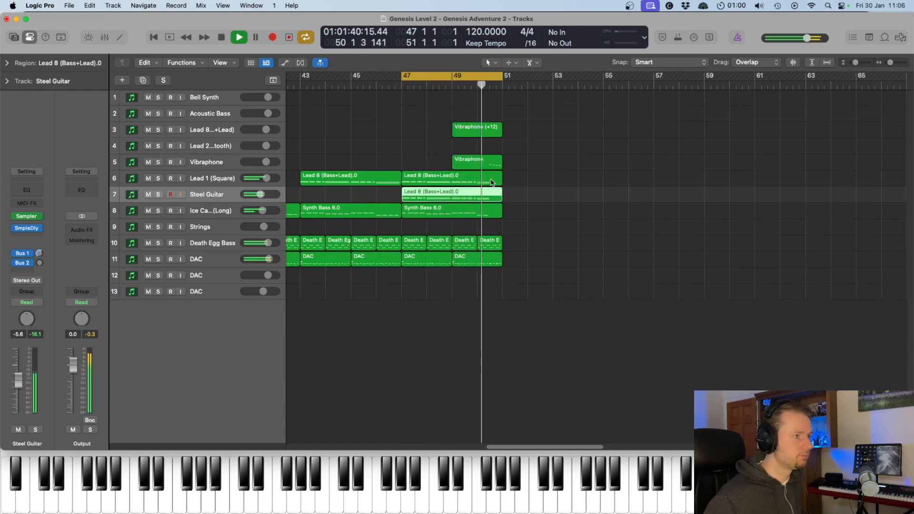
{"action": "key", "text": "space"}
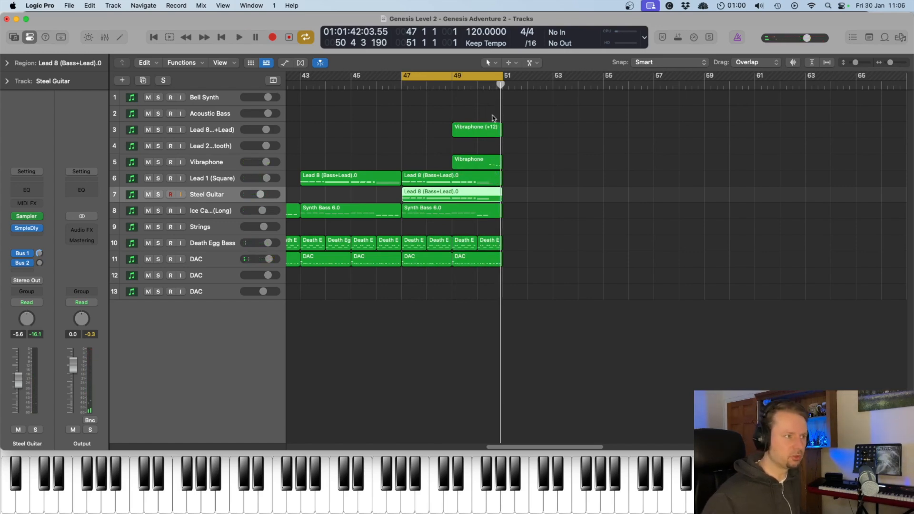
- Place the playhead in bar 50 and examine the Vibraphone region's closing notes before bar 51 in the Piano Roll
{"action": "left_click", "coordinate": [487, 88]}
{"action": "left_click", "coordinate": [208, 164]}
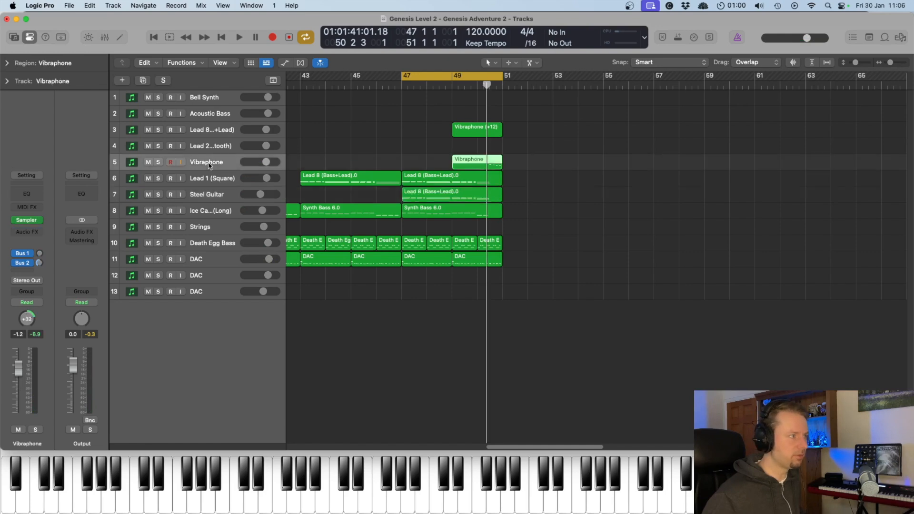
{"action": "double_click", "coordinate": [496, 160]}
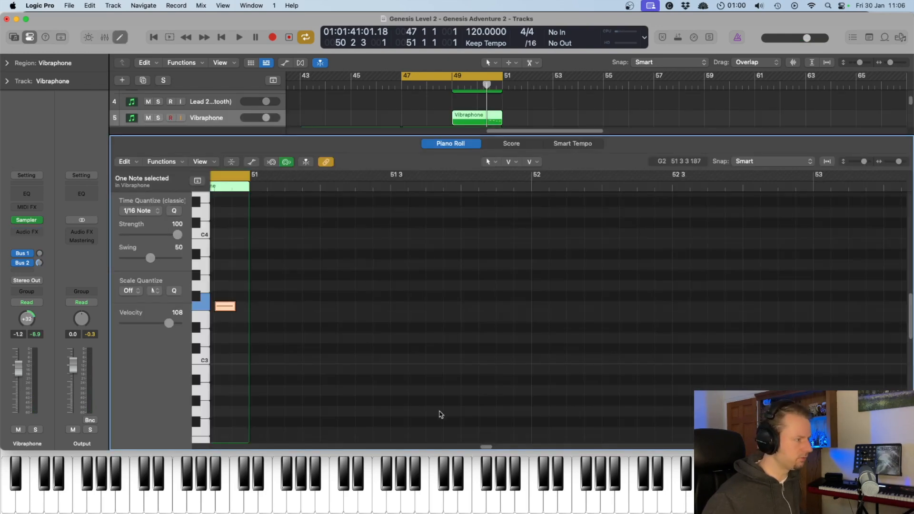
{"action": "left_click_drag", "start_coordinate": [487, 447], "coordinate": [480, 448]}
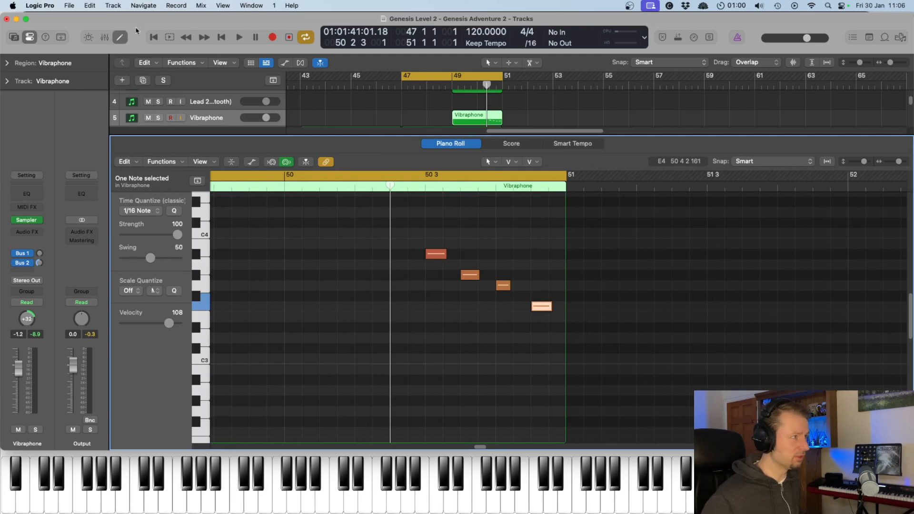
- Close the Piano Roll, set the cycle range to bars 7–51, and play the opening of the looped section from bar 7
{"action": "left_click", "coordinate": [114, 39]}
{"action": "scroll", "coordinate": [721, 158], "scroll_direction": "left", "scroll_amount": 5}
{"action": "key", "text": "space"}
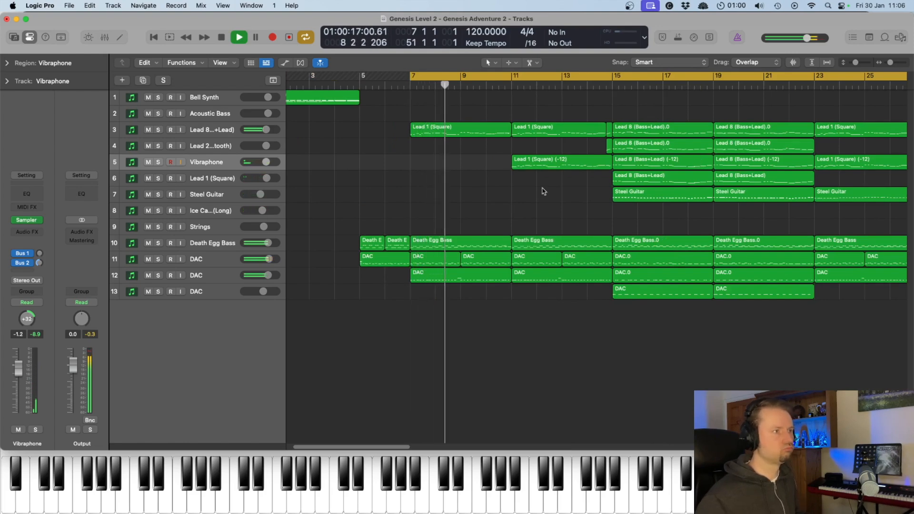
{"action": "key", "text": "space"}
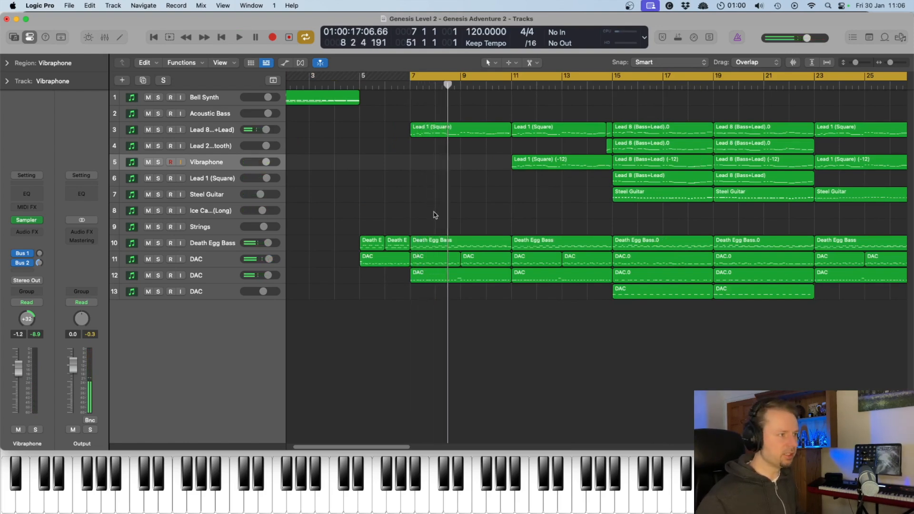
- Play the start of the Bell Synth intro from bar 1 and the Death Egg Bass and DAC entry from bar 5
{"action": "scroll", "coordinate": [433, 215], "scroll_direction": "left", "scroll_amount": 3}
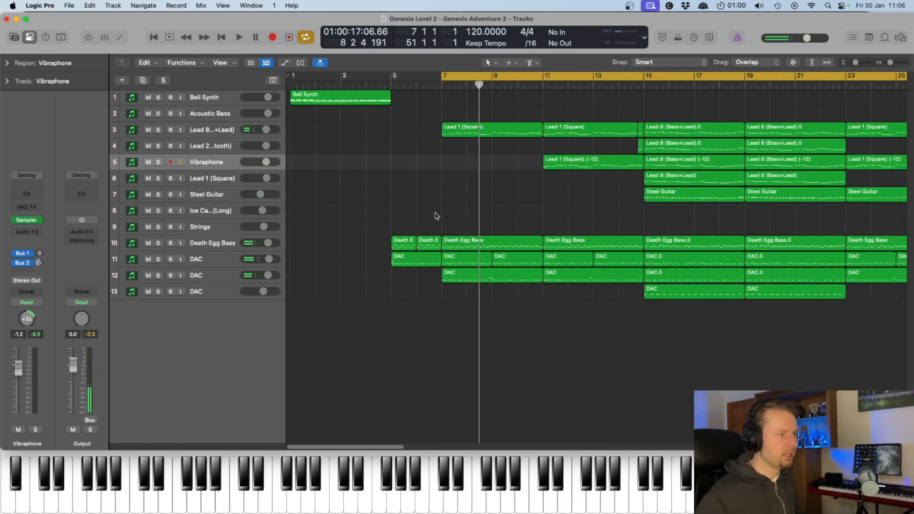
{"action": "double_click", "coordinate": [289, 85]}
{"action": "left_click", "coordinate": [223, 39]}
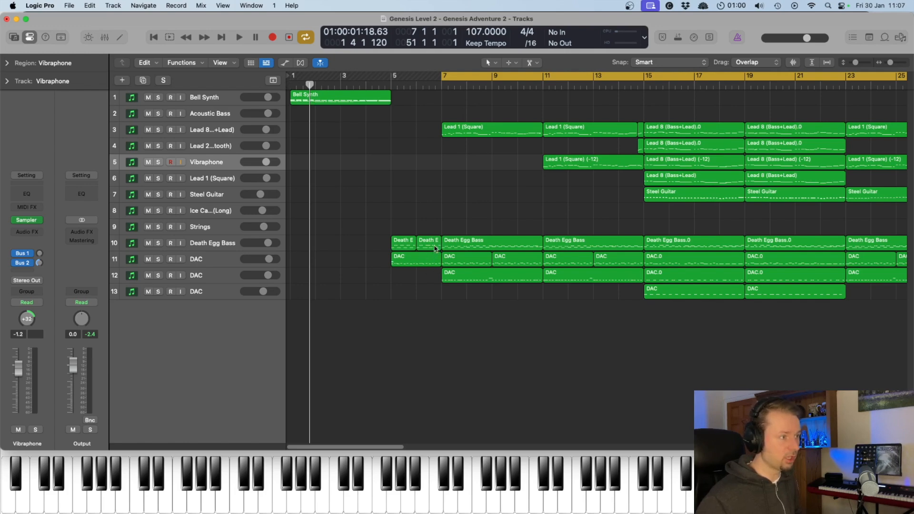
{"action": "double_click", "coordinate": [391, 86]}
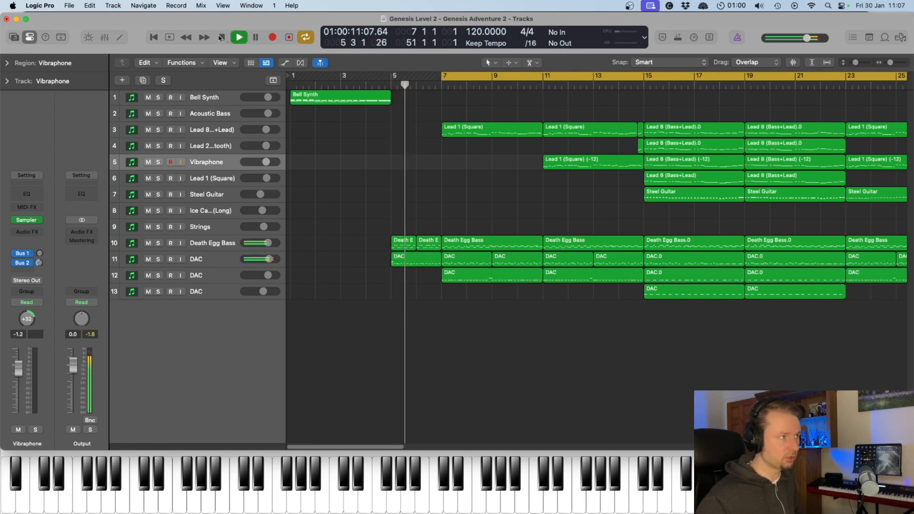
{"action": "key", "text": "space"}
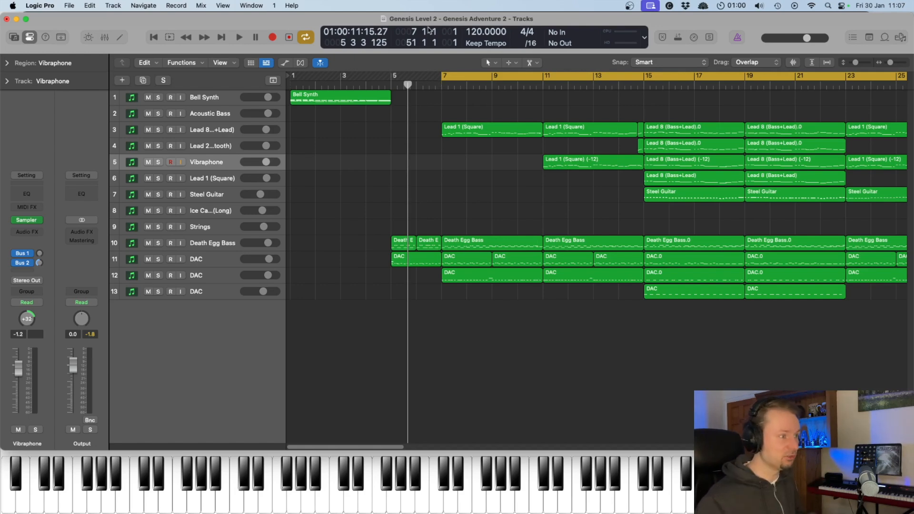
- Place the playhead at bar 7 and look over the arrangement's regions from there through bar 51
{"action": "left_click", "coordinate": [442, 84]}
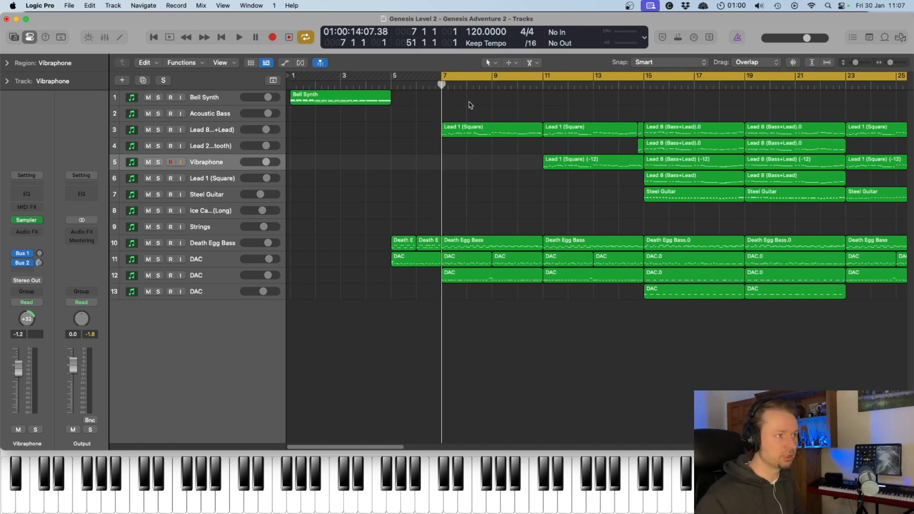
{"action": "scroll", "coordinate": [552, 159], "scroll_direction": "right", "scroll_amount": 10}
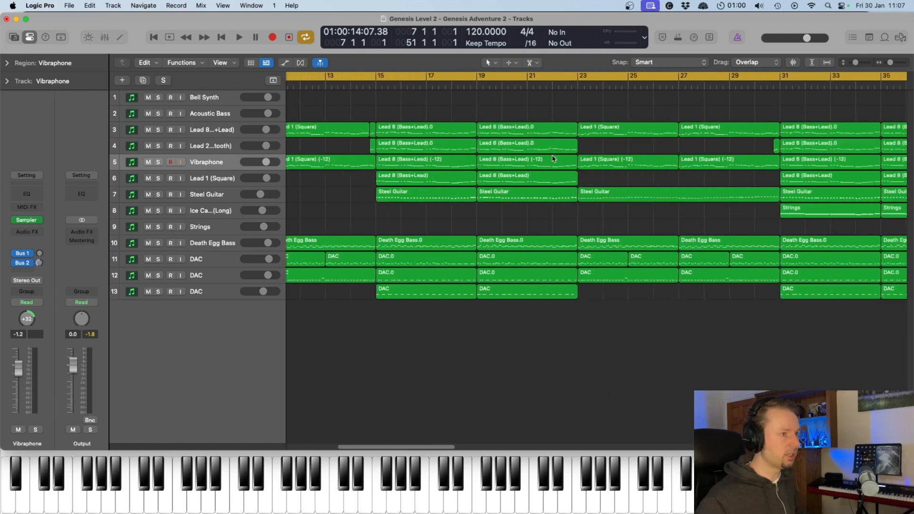
{"action": "scroll", "coordinate": [553, 158], "scroll_direction": "right", "scroll_amount": 15}
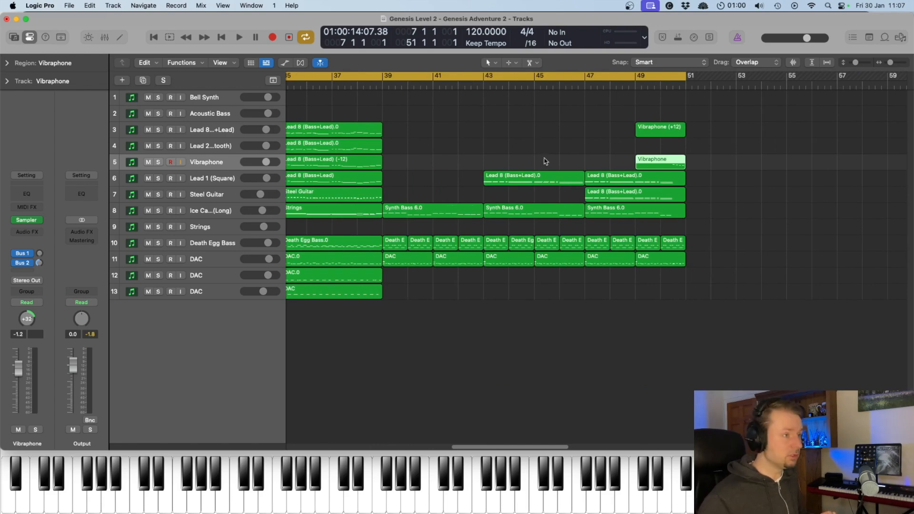
{"action": "scroll", "coordinate": [536, 238], "scroll_direction": "left", "scroll_amount": 20}
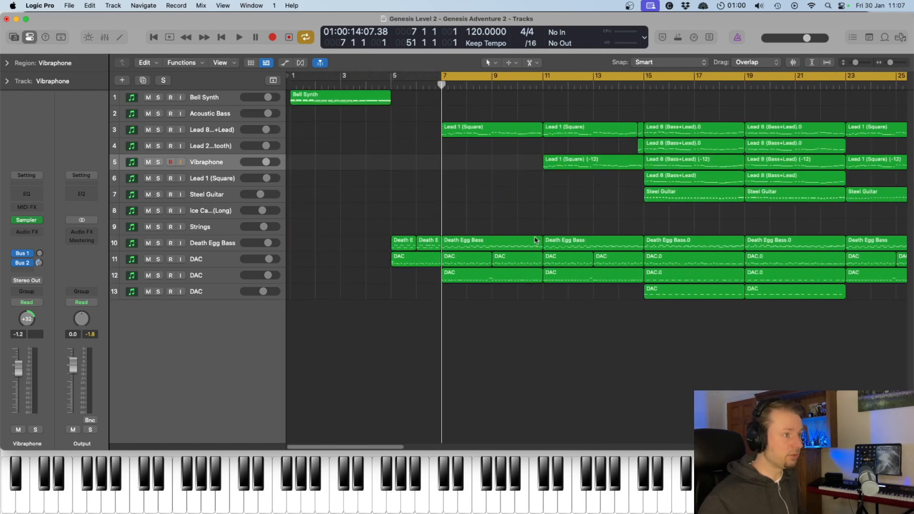